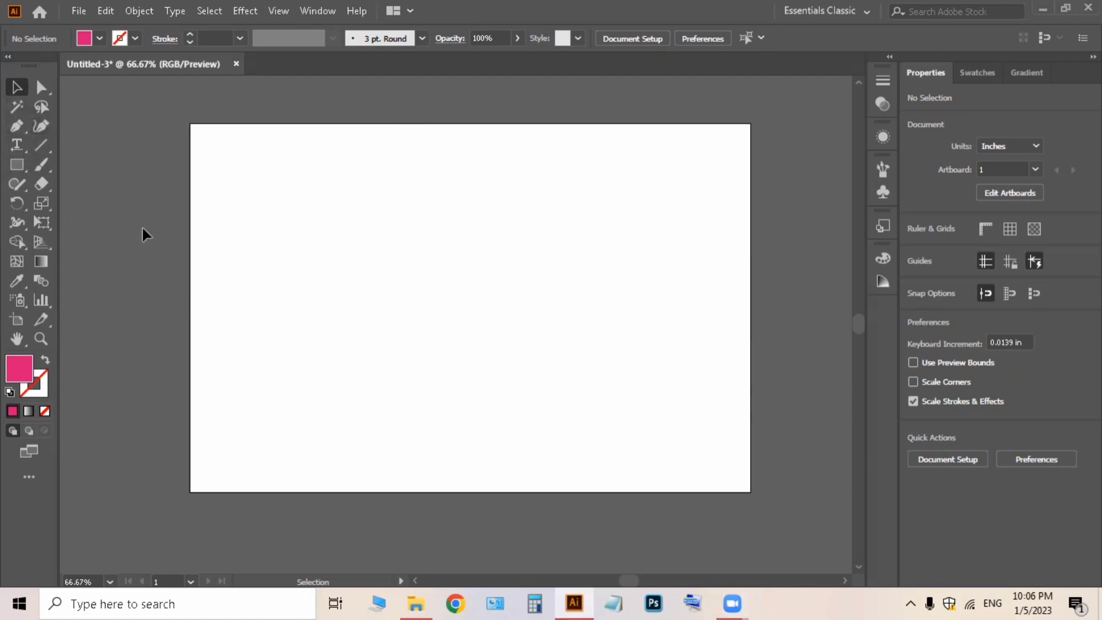
Draw a pink rectangle about 1.29 in wide and 1.11 in high in the upper-left area of the artboard
click(17, 166)
drag(316, 165, 294, 186)
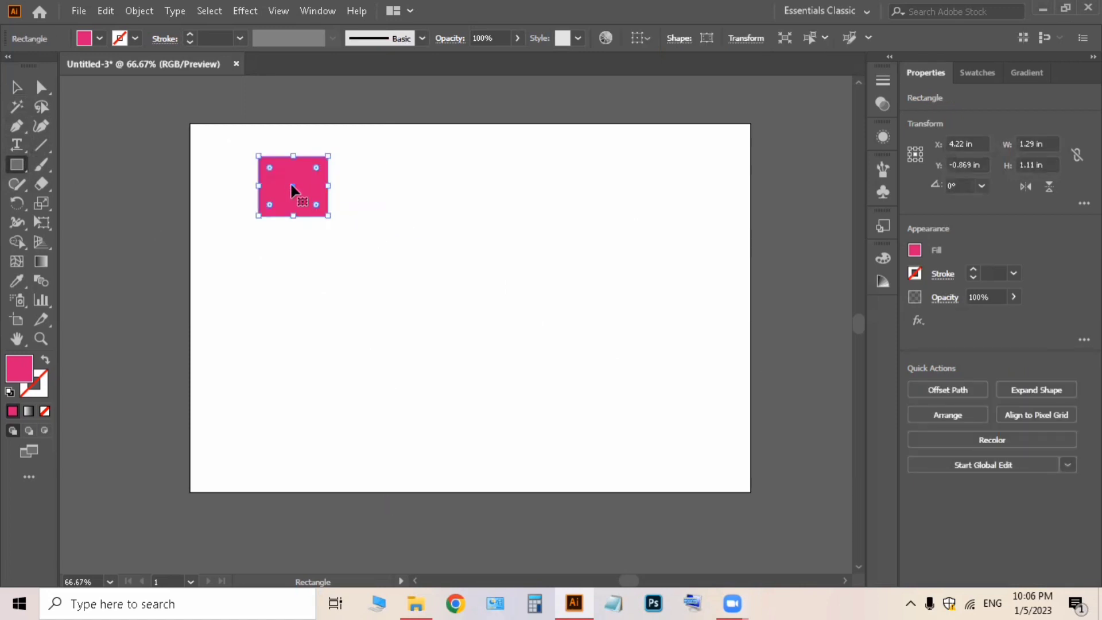
click(16, 88)
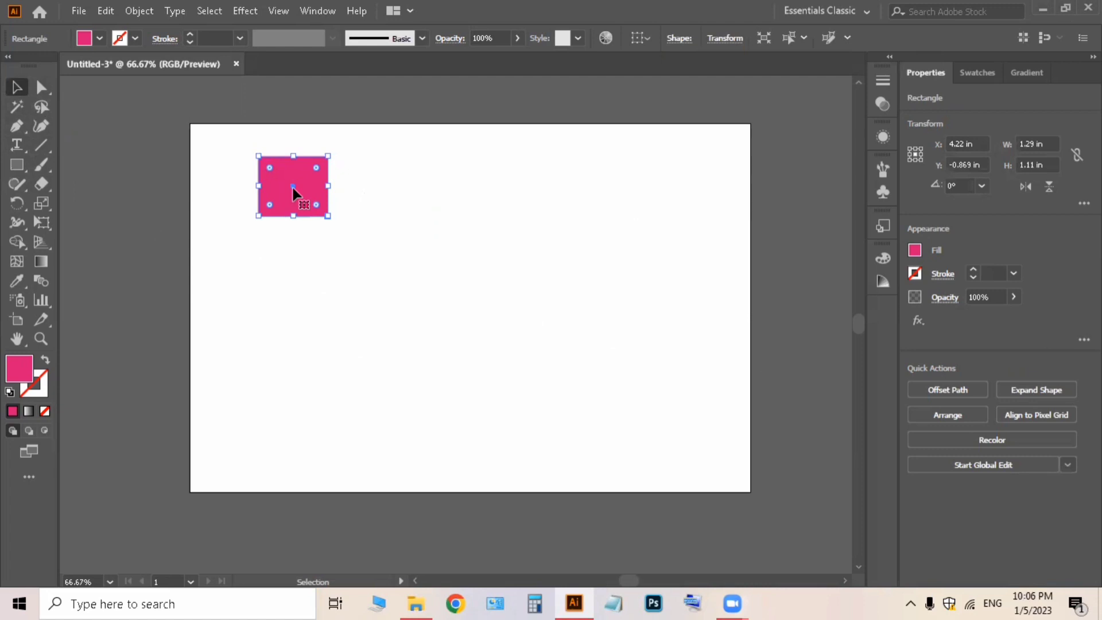
Duplicate the rectangle twice to the right at about 1.48 in spacing to form a level row of three
drag(291, 185, 372, 186)
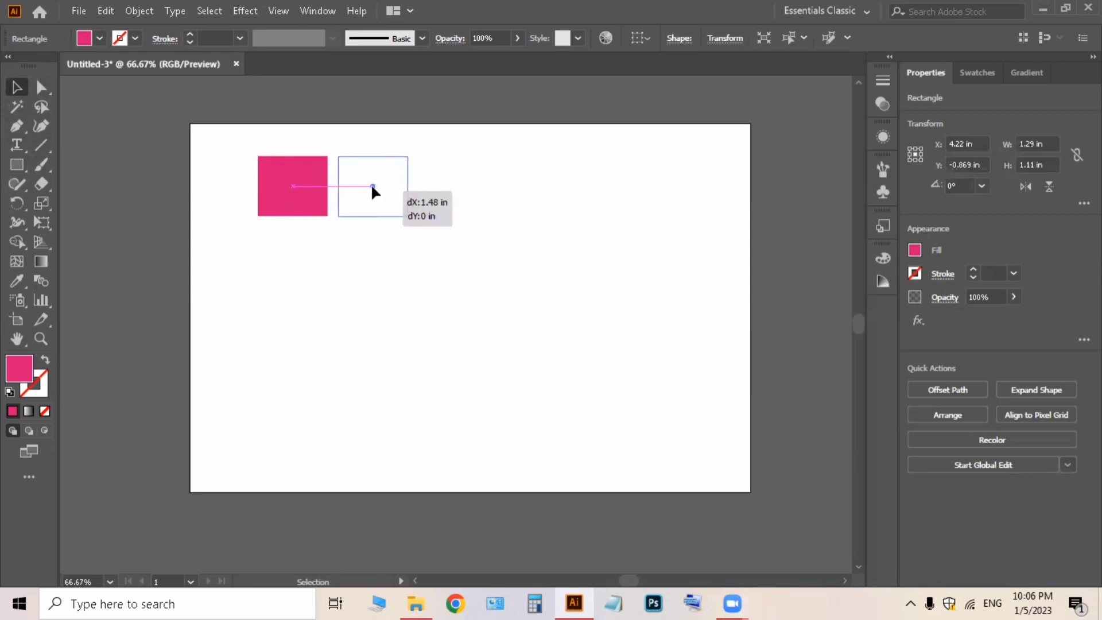
drag(372, 187, 372, 187)
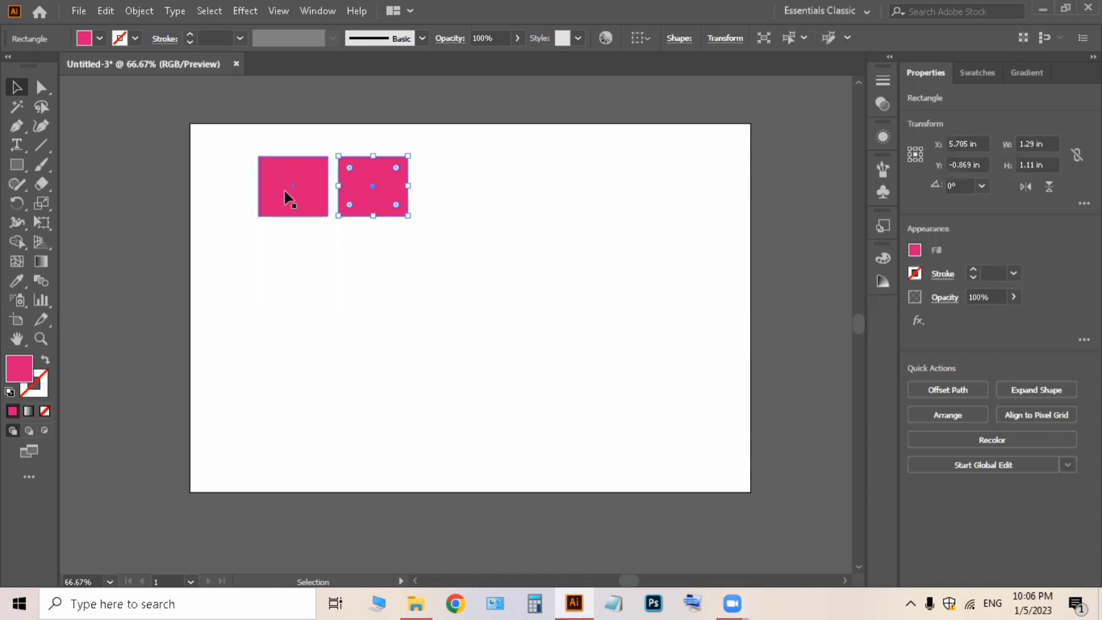
drag(373, 185, 453, 184)
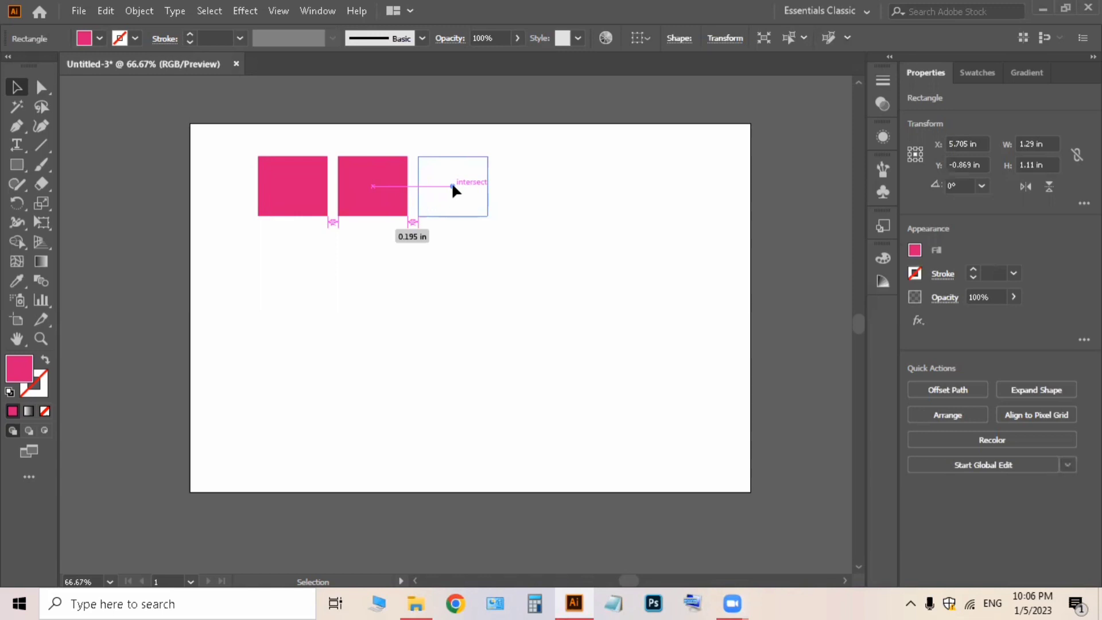
drag(452, 185, 453, 186)
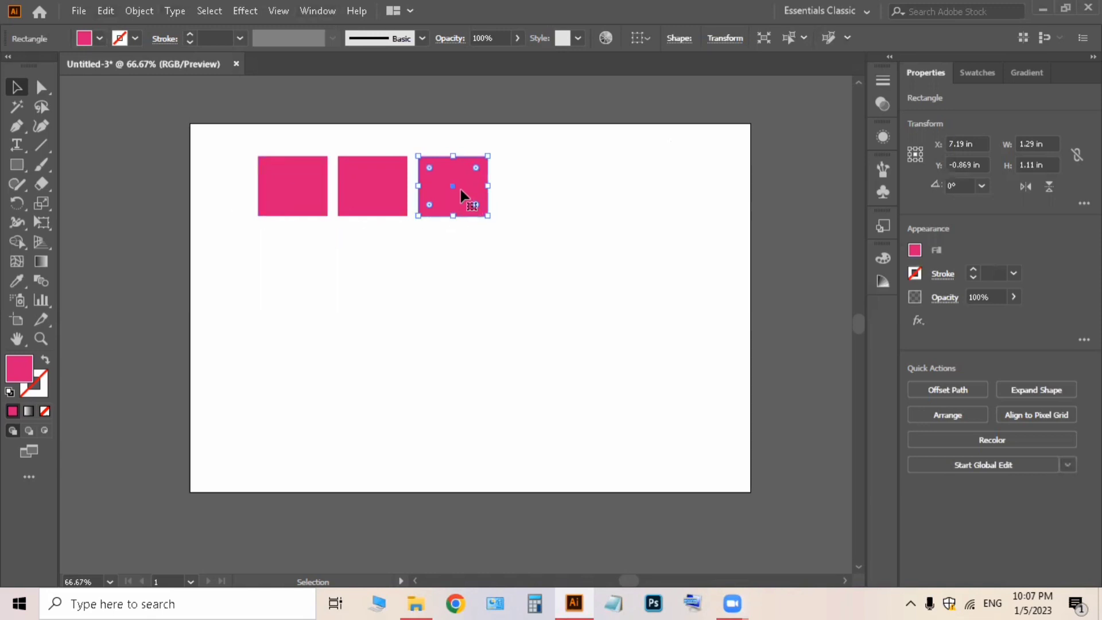
mouse_move(451, 189)
mouse_down()
mouse_move(446, 215)
mouse_move(452, 186)
mouse_up()
Copy and paste the third rectangle, and place the pasted copy as the fourth rectangle in the row
click(106, 12)
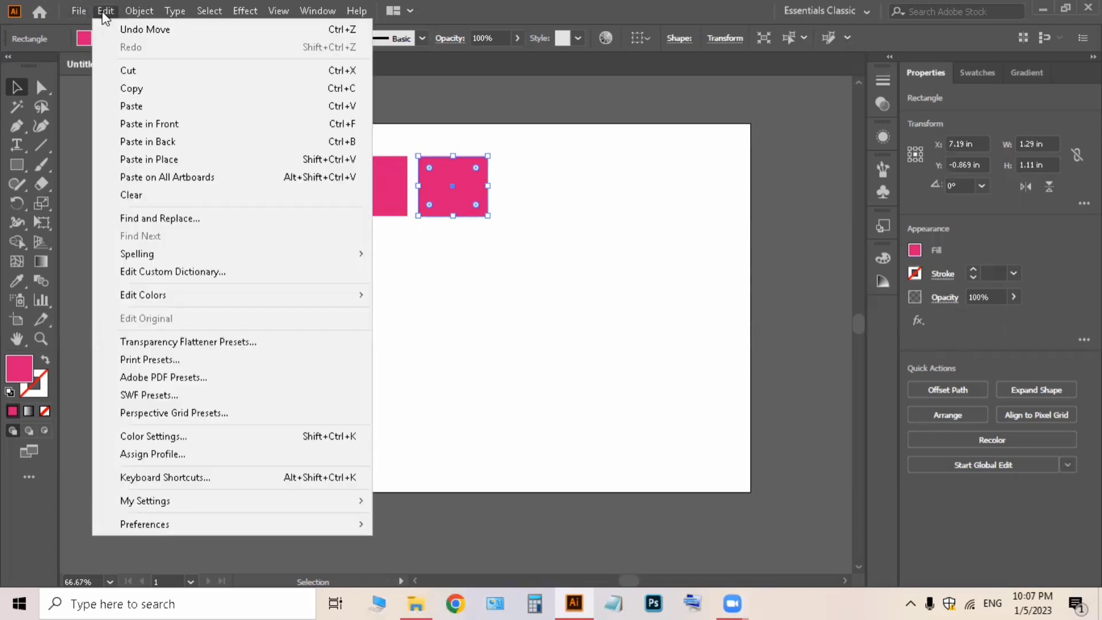
click(122, 91)
click(105, 9)
click(122, 106)
drag(456, 323, 524, 187)
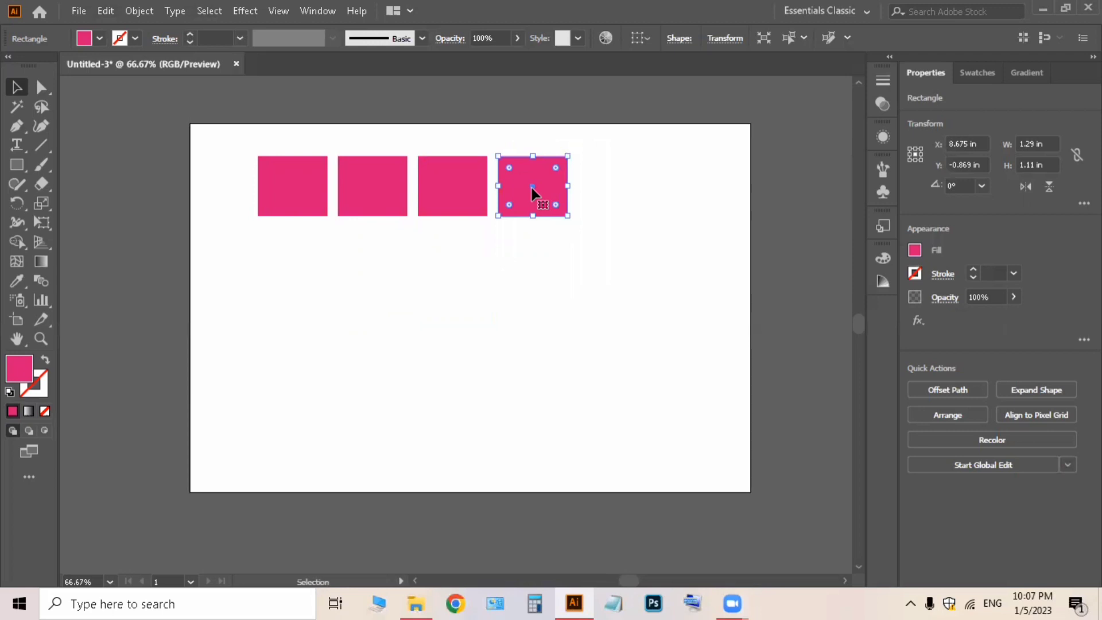
click(532, 188)
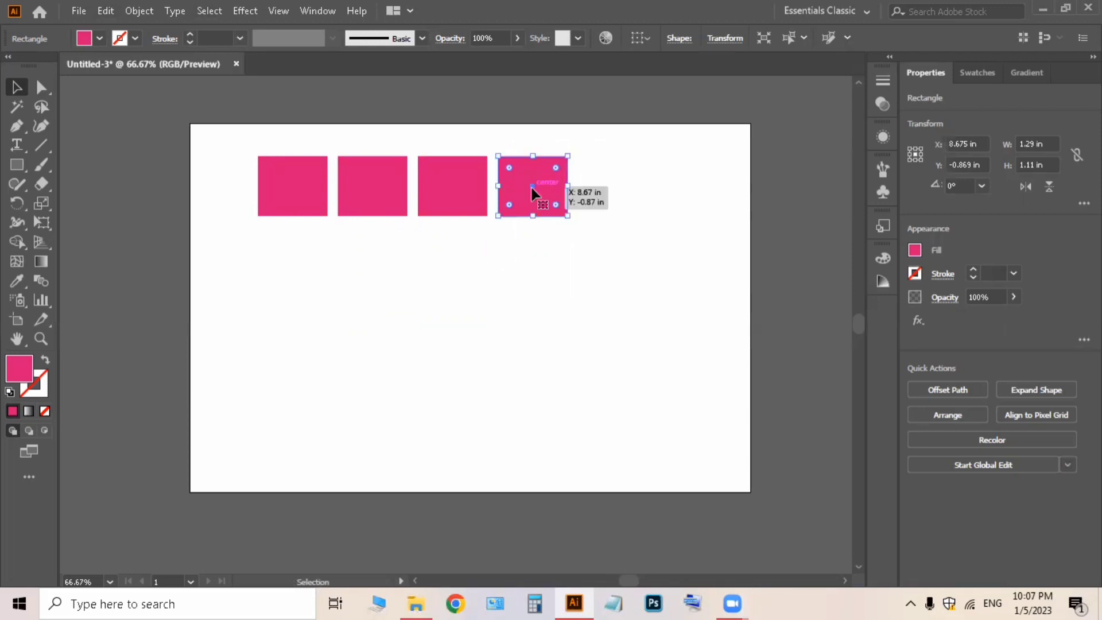
Duplicate the fourth rectangle to the right as the fifth in the row, and place another copy directly beneath the fifth
drag(530, 185, 613, 206)
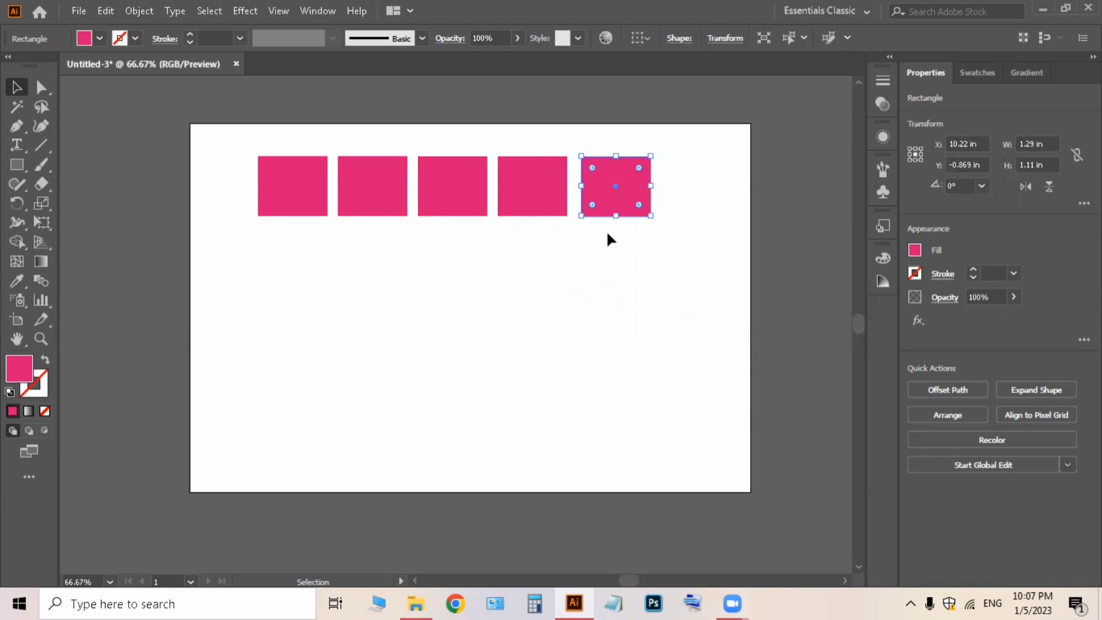
drag(612, 190, 612, 266)
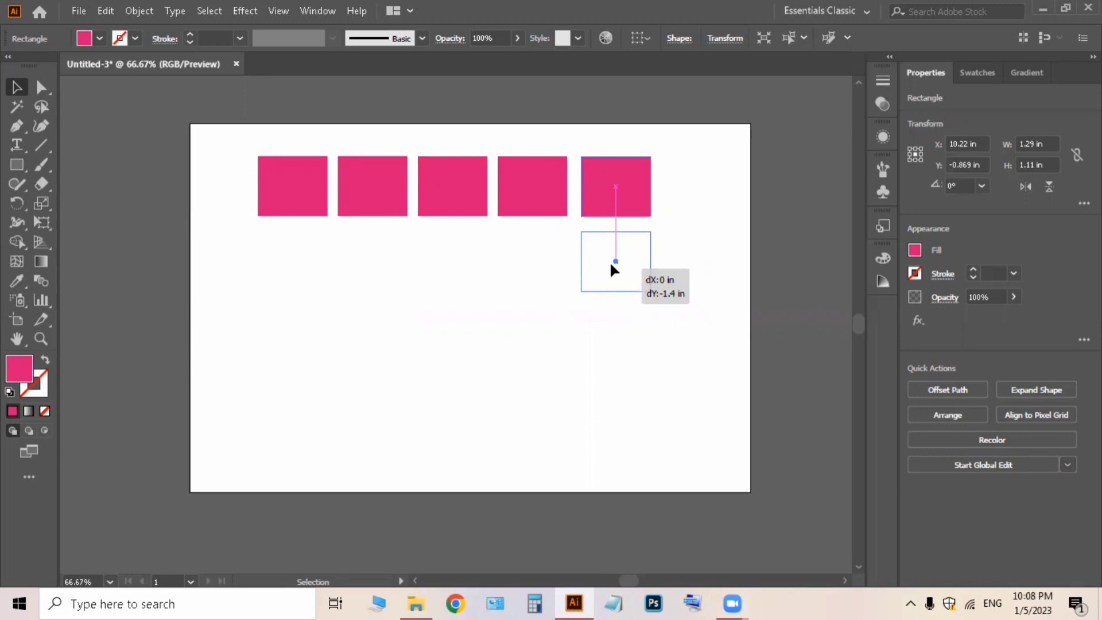
drag(612, 266, 611, 184)
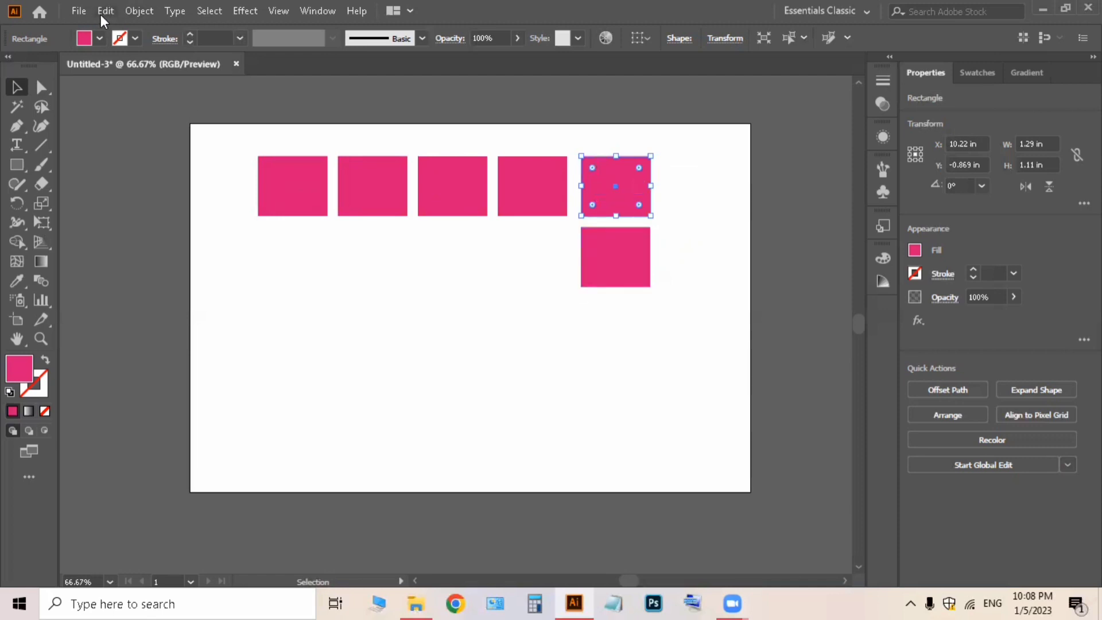
Copy and paste the fifth rectangle, and place the pasted copy in the second row beneath the fourth rectangle
click(102, 15)
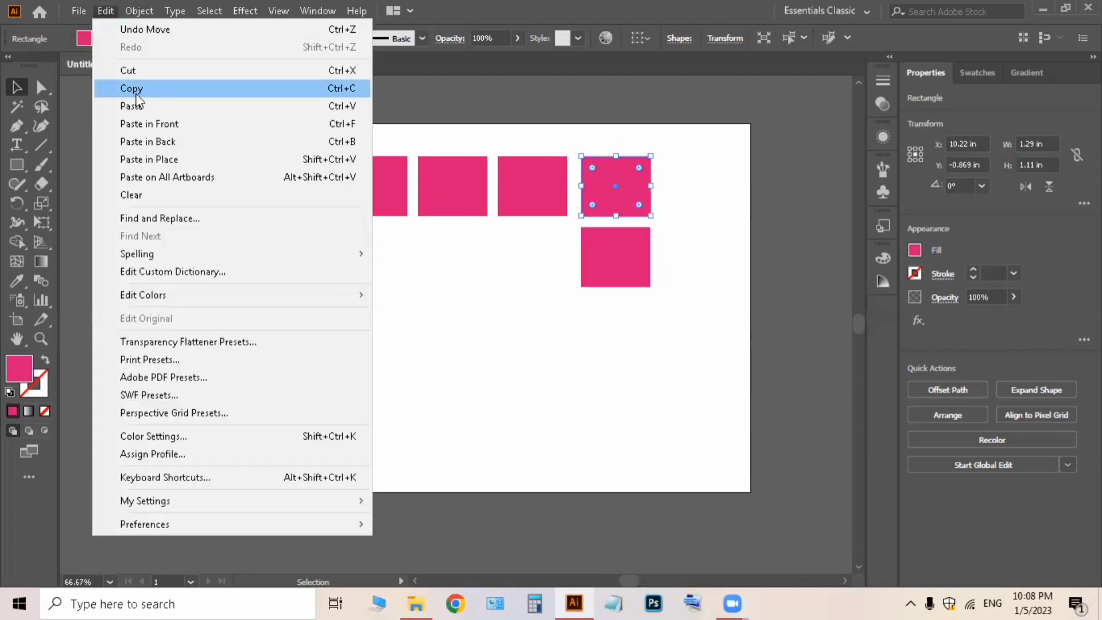
key(Return)
click(106, 10)
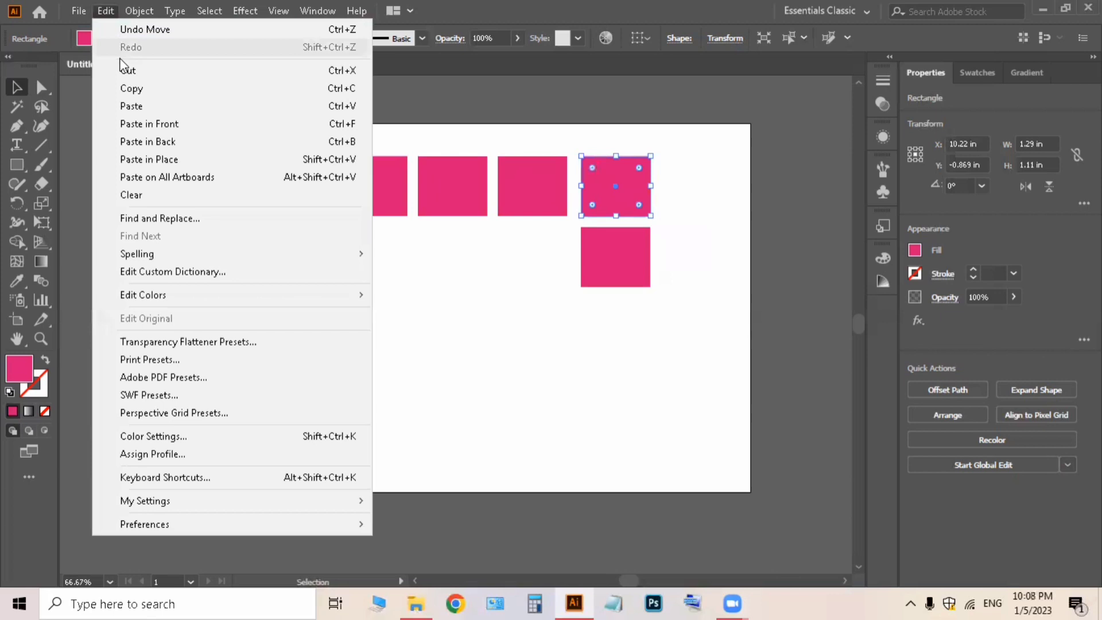
click(132, 106)
drag(455, 313, 534, 260)
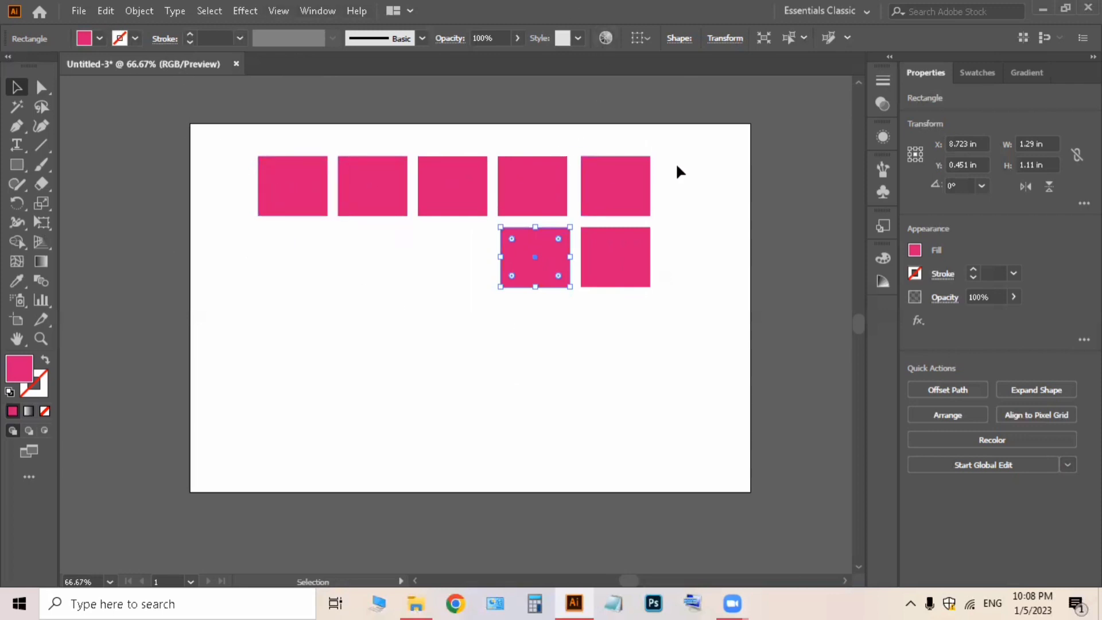
Delete all the rectangle copies, keeping only the first rectangle
drag(678, 167, 383, 283)
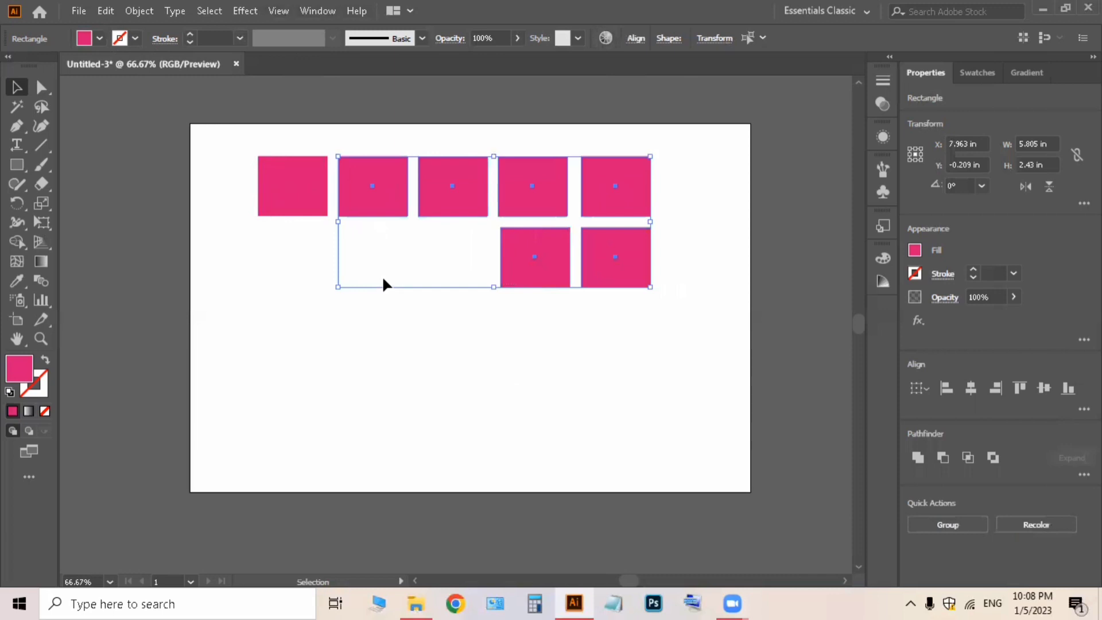
key(Delete)
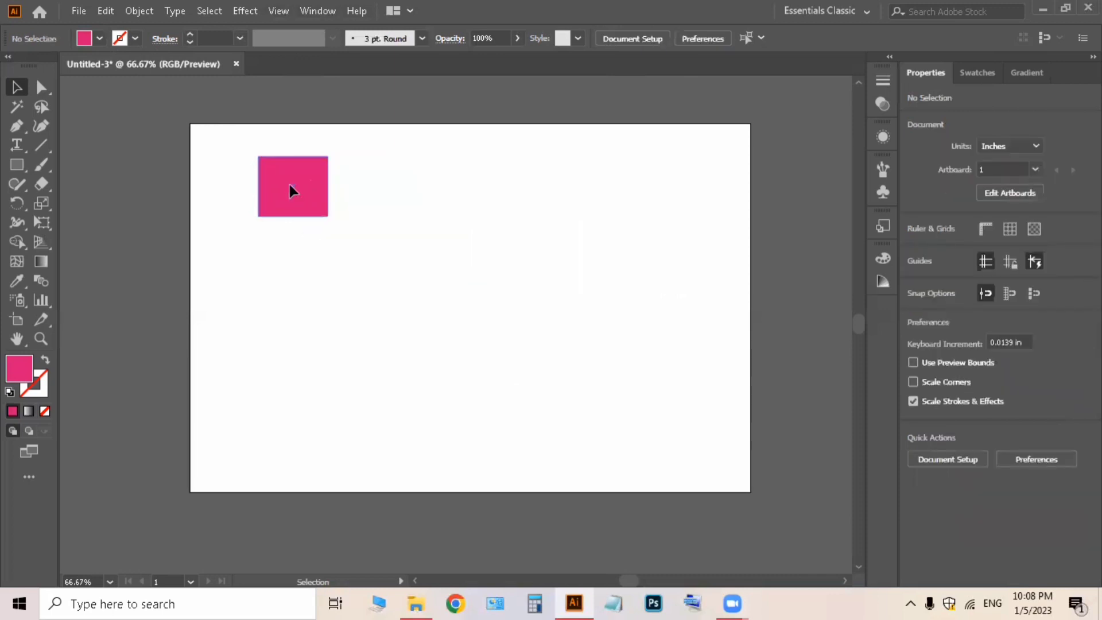
Move the rectangle slightly up and left, and duplicate it to the right at about 1.38 in spacing into a row of four
drag(291, 189, 346, 177)
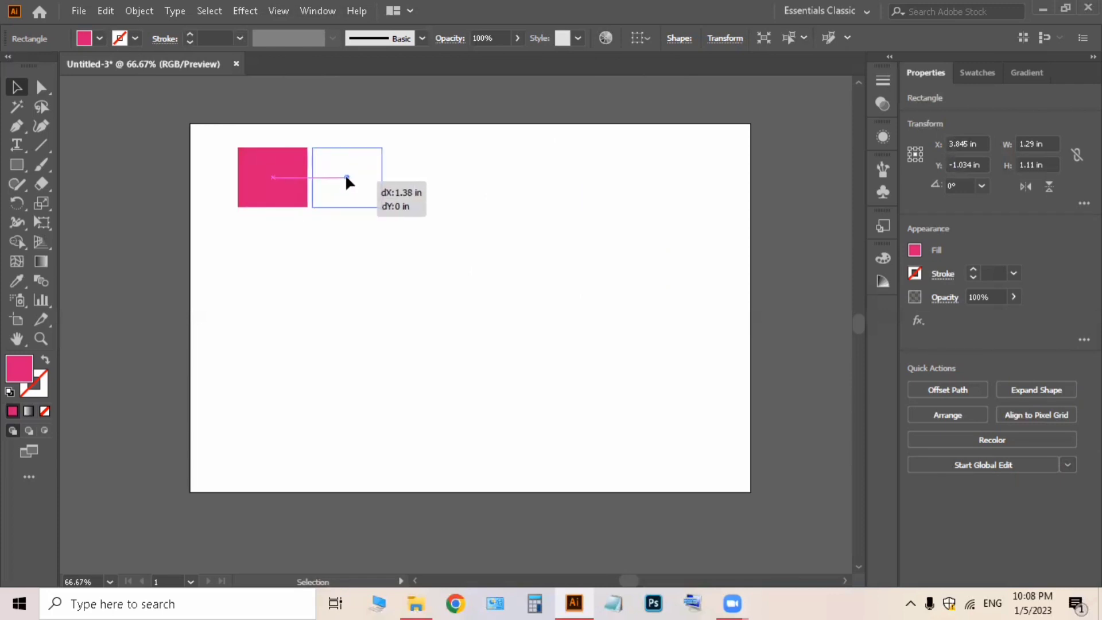
drag(347, 178, 347, 177)
drag(347, 178, 498, 176)
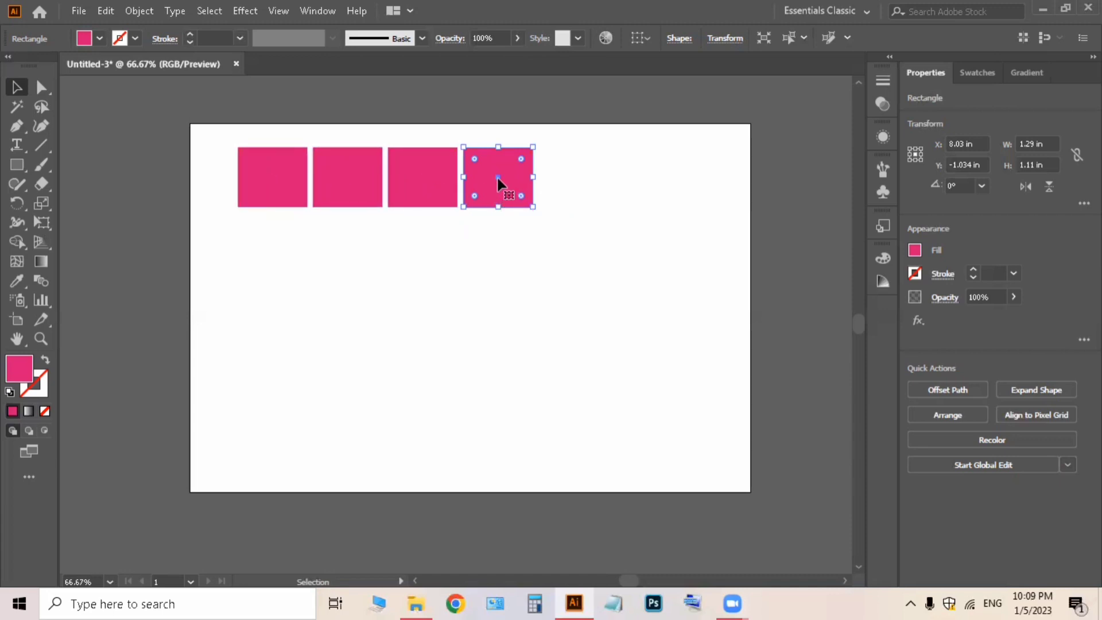
Undo the rectangle duplications back to the single repositioned original
key(ctrl+z)
key(ctrl+z)
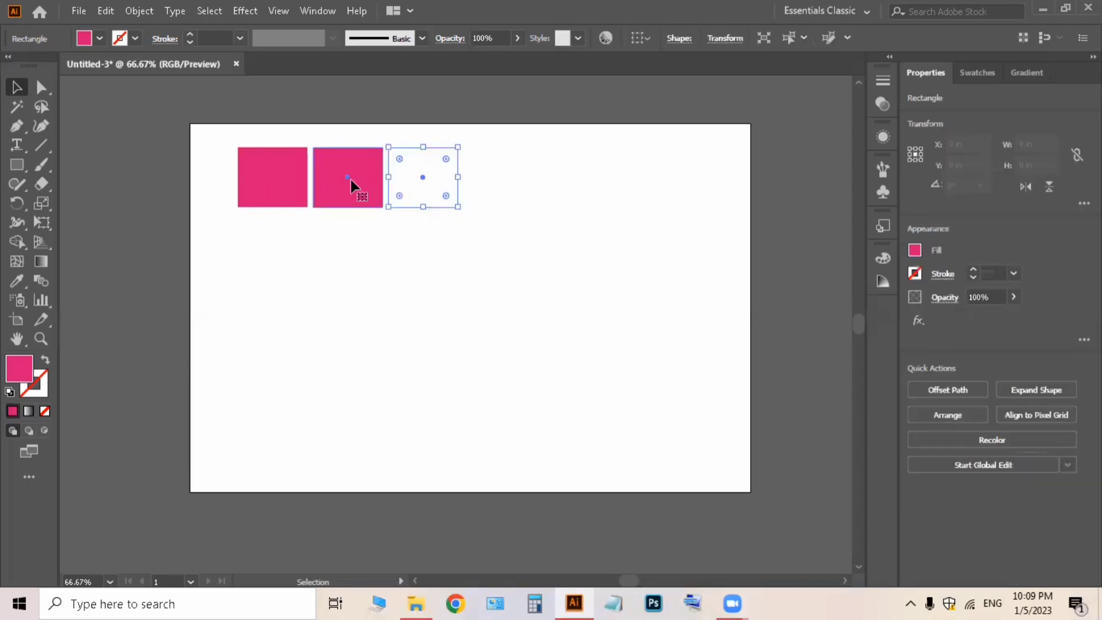
key(ctrl+z)
key(ctrl+z)
Duplicate the rectangle horizontally to the right at about 1.46 in spacing to form a row of three
click(271, 174)
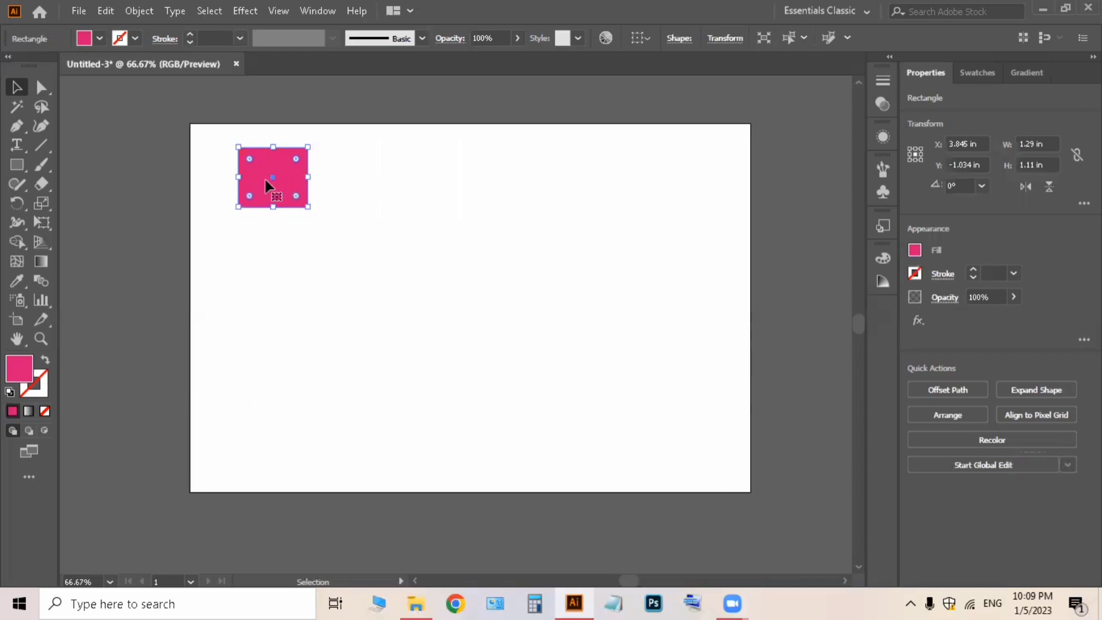
drag(273, 179, 350, 175)
drag(351, 180, 353, 180)
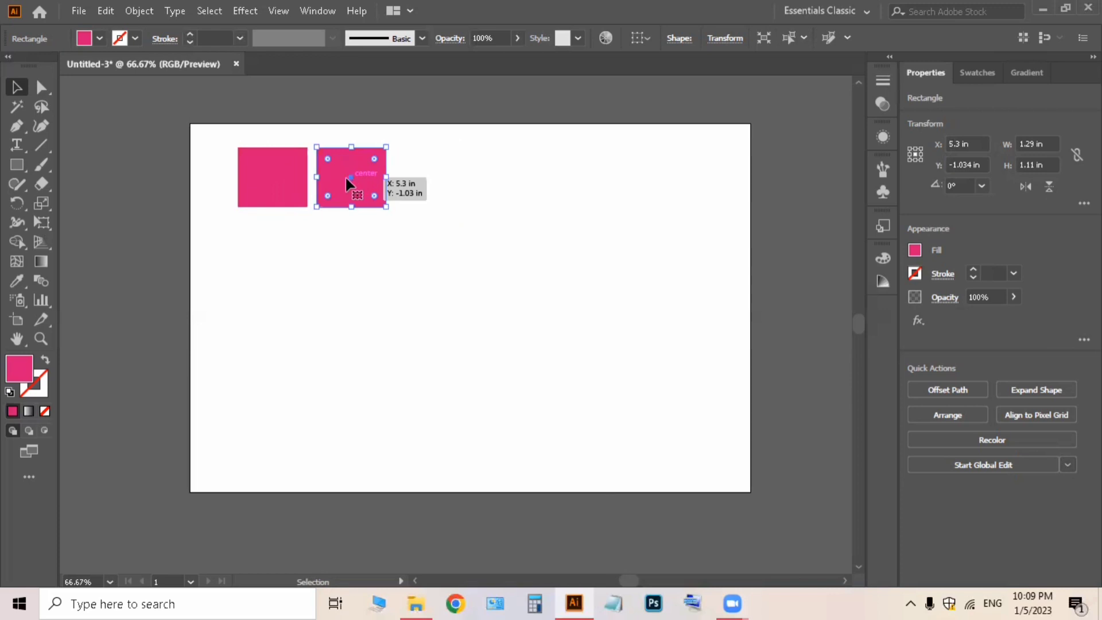
drag(346, 179, 436, 186)
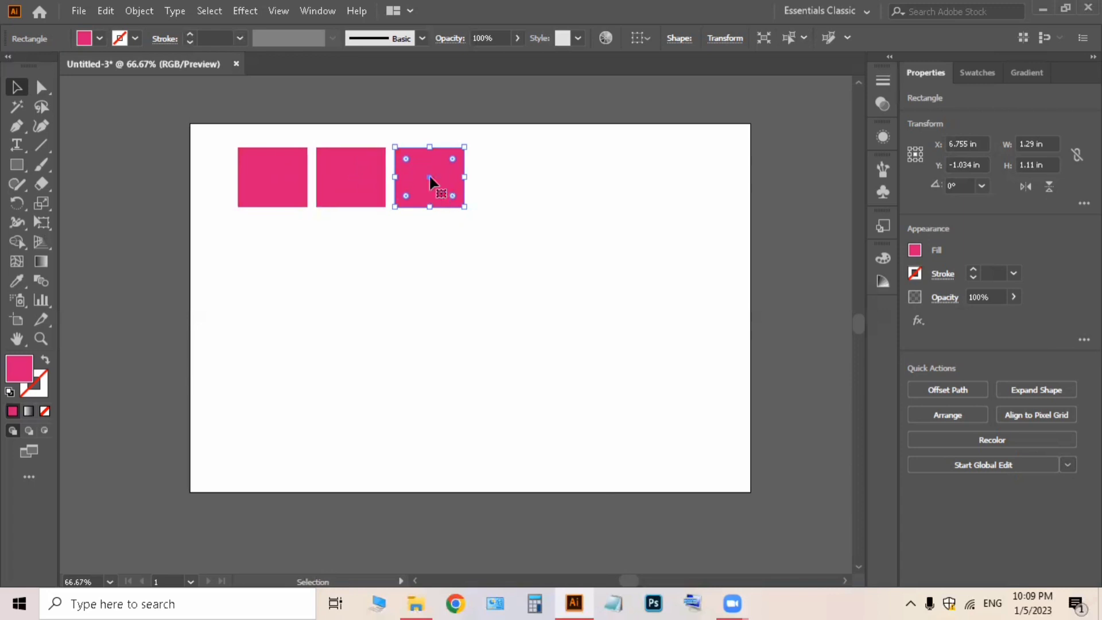
mouse_move(430, 179)
mouse_down()
mouse_move(511, 181)
mouse_move(417, 178)
mouse_up()
Repeat the last duplication several times to extend the row of rectangles beyond the artboard's right edge
key(ctrl+d)
key(ctrl+d)
key(ctrl+d)
key(ctrl+d)
key(ctrl+d)
key(ctrl+d)
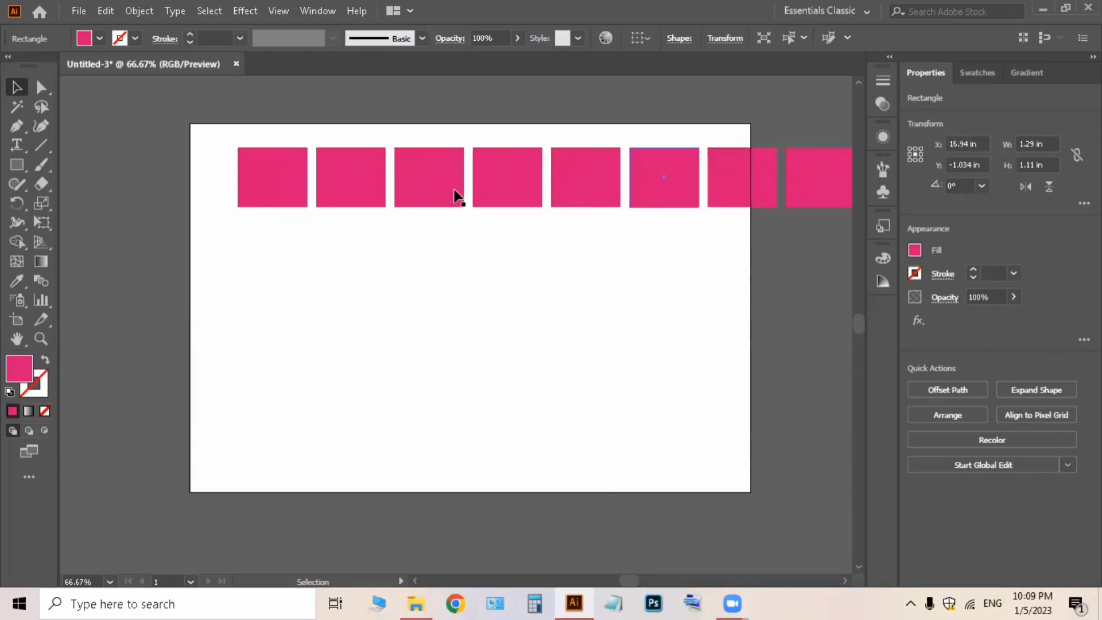
Duplicate the first rectangle just below itself and repeat the duplication four times to build a slightly slanted column of copies
drag(287, 196, 286, 264)
key(ctrl)
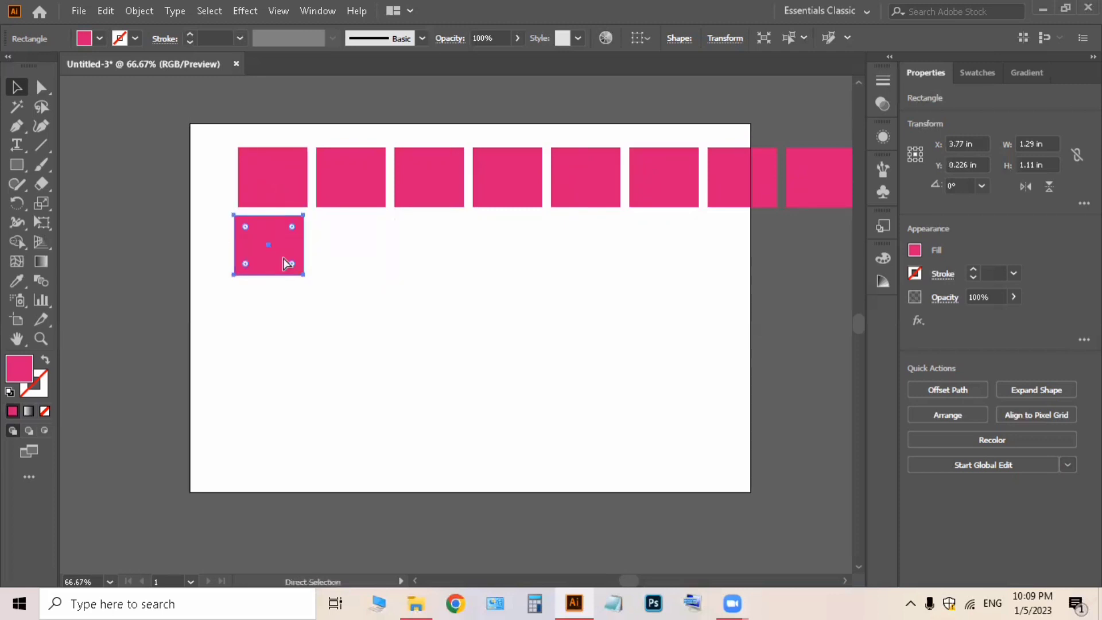
key(ctrl+d)
key(ctrl+d)
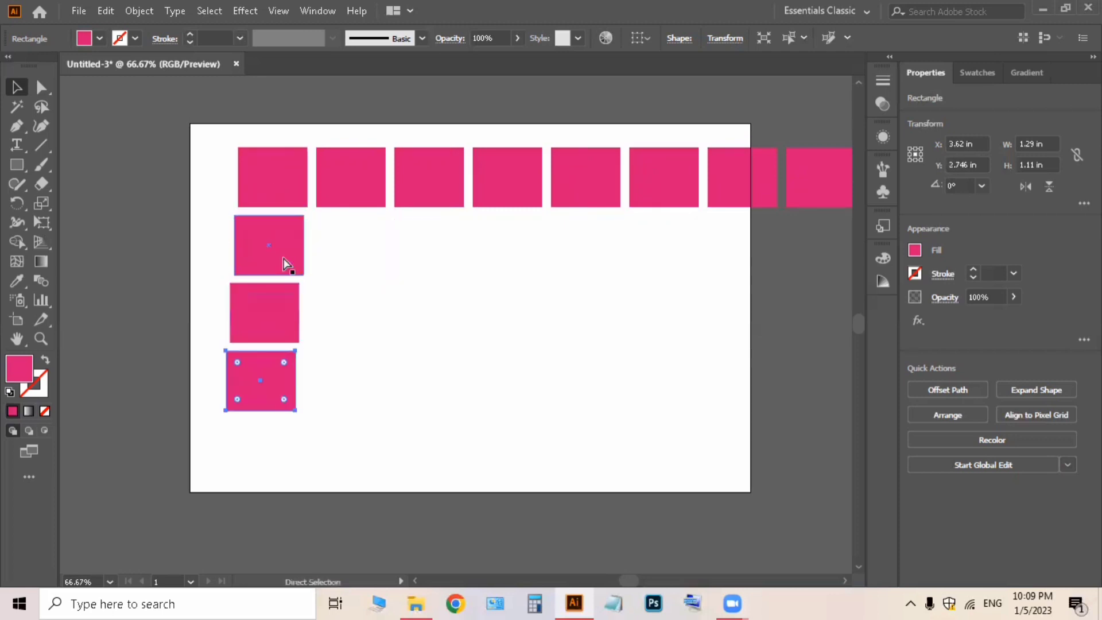
key(ctrl+d)
key(ctrl+d)
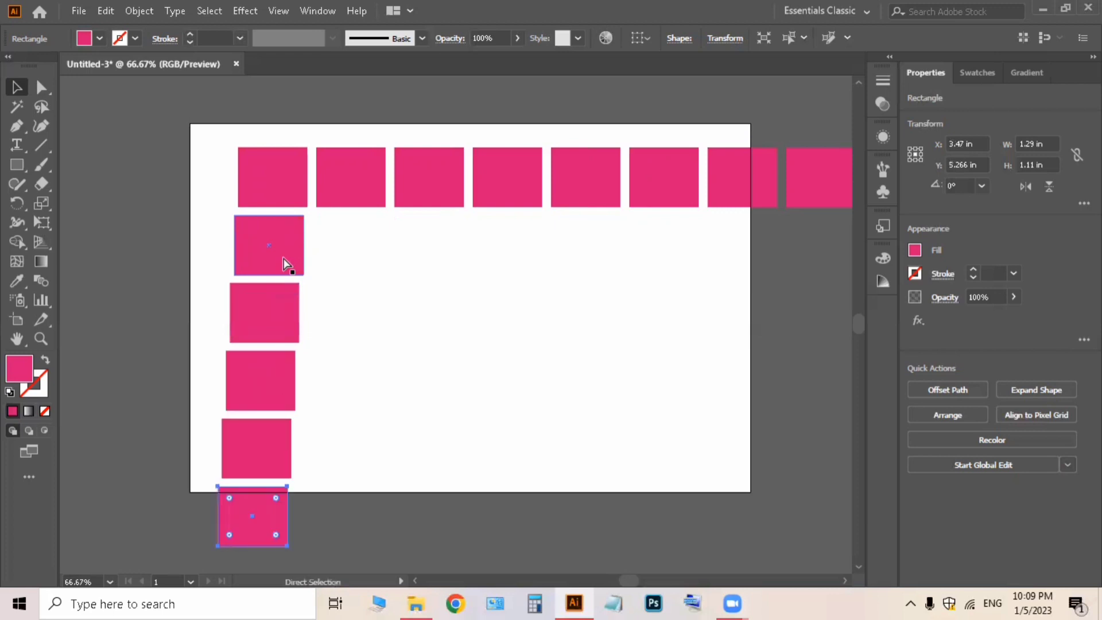
Select all the rectangles in the row and column and delete them
scroll(313, 268, down, 1)
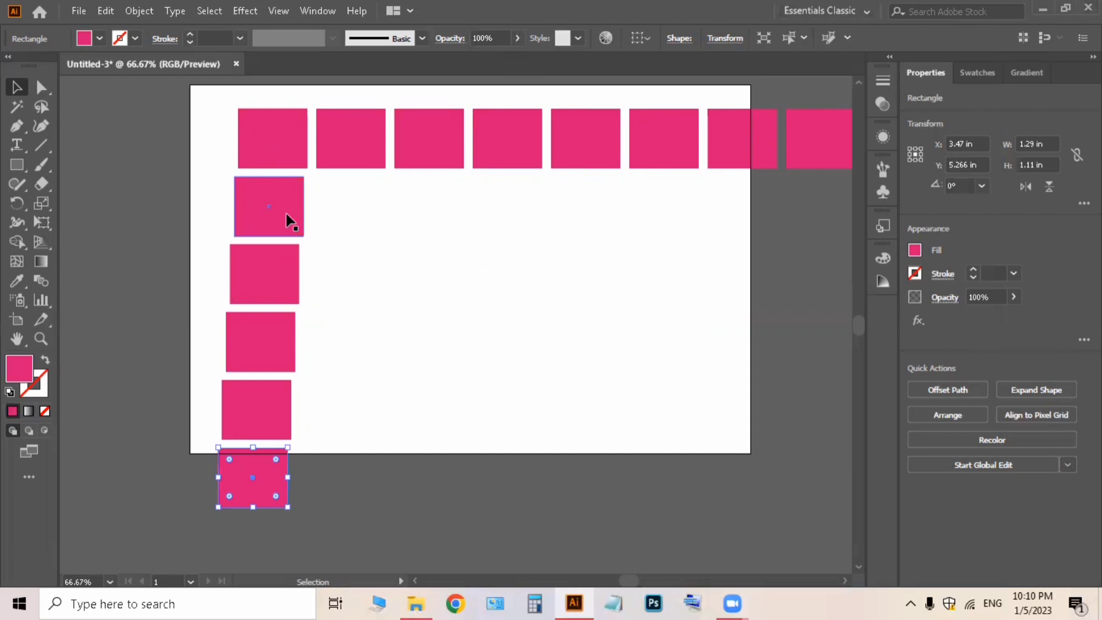
drag(199, 138, 794, 475)
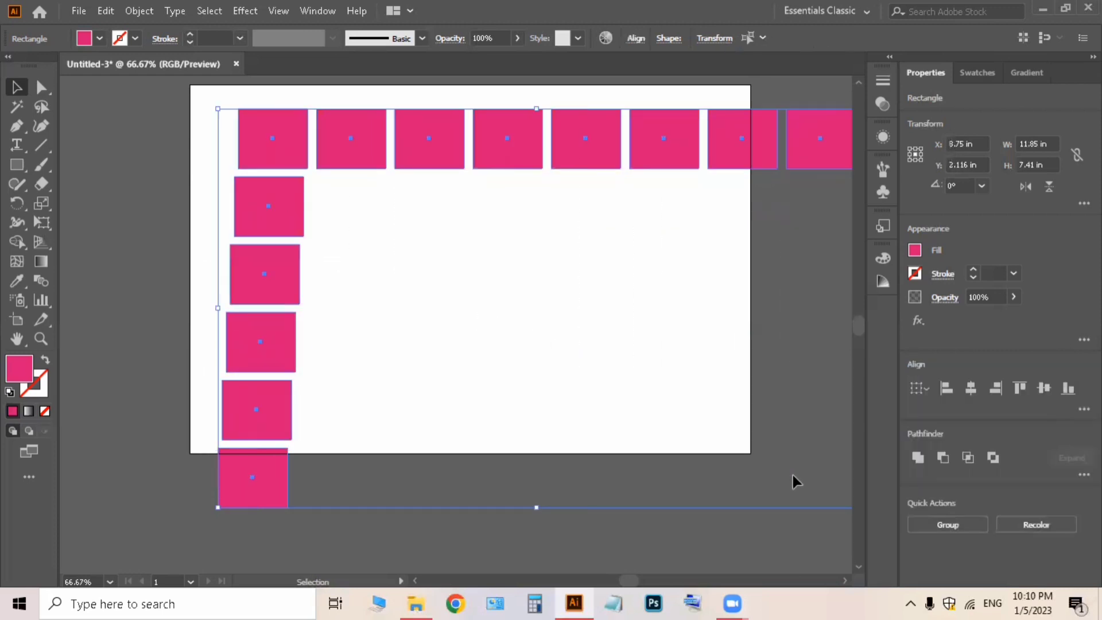
key(Delete)
Draw a circle about 0.945 in across near the artboard's upper-left corner and swap its fill and stroke for a pink outline without fill
right_click(17, 165)
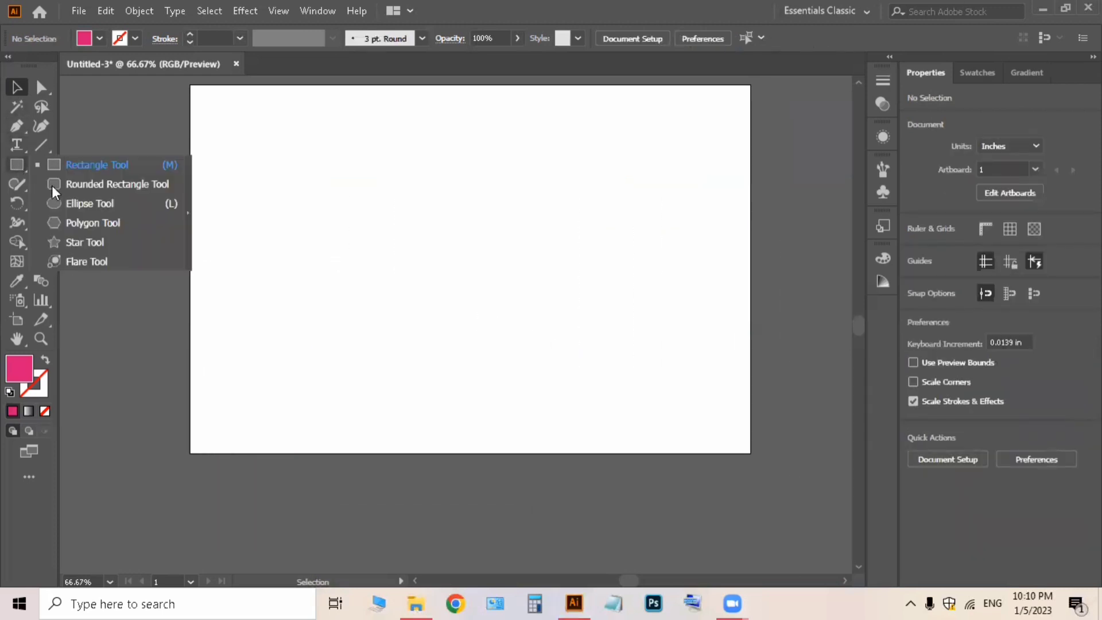
click(81, 203)
drag(241, 101, 292, 152)
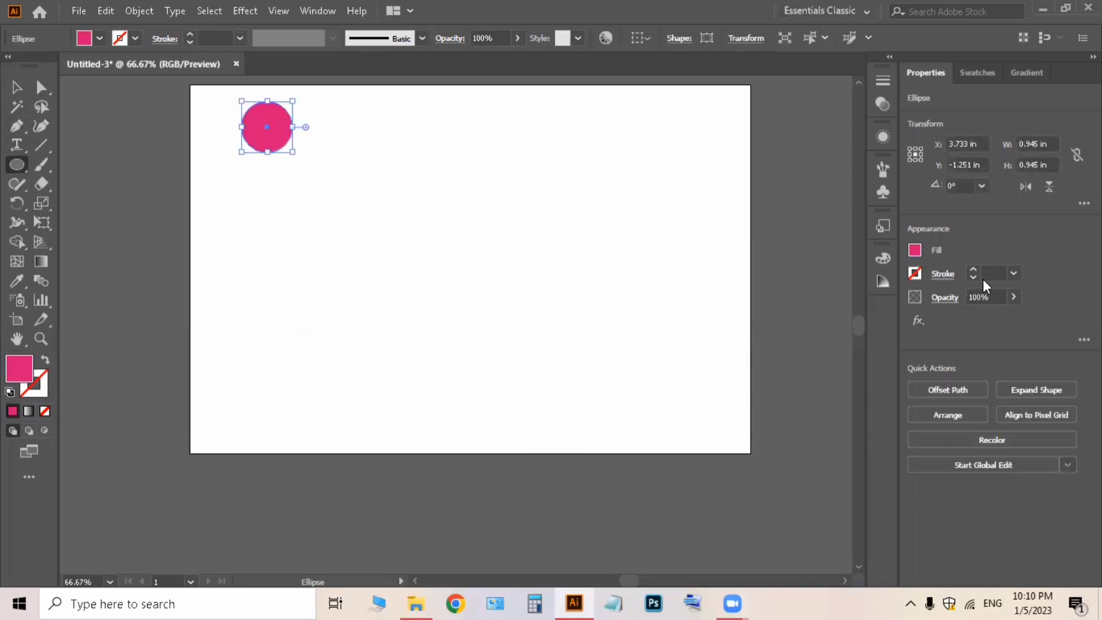
click(46, 360)
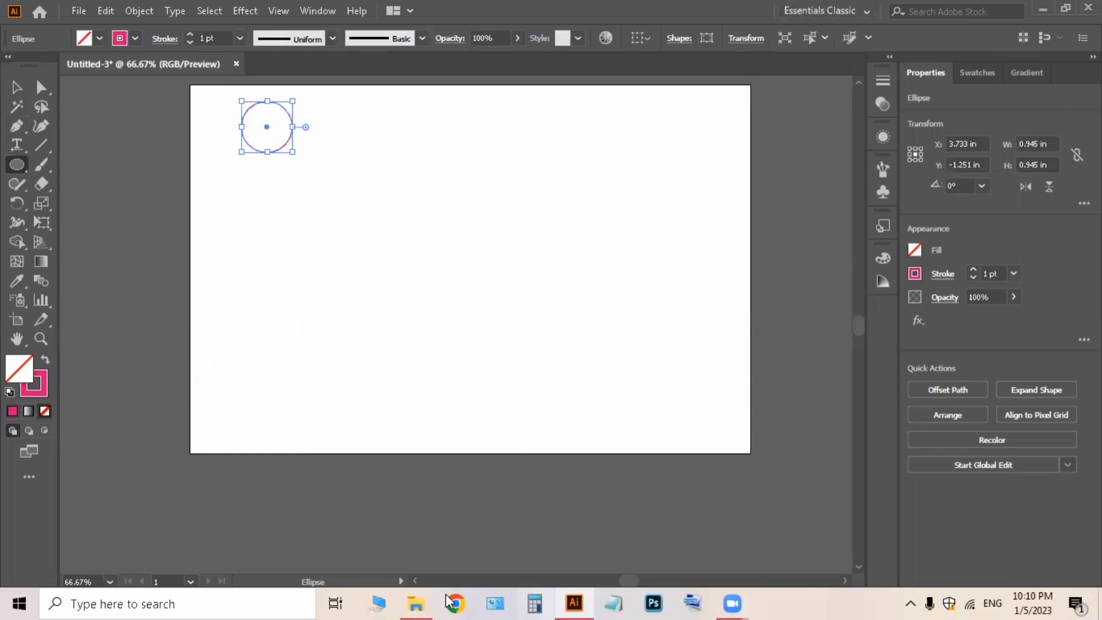
Duplicate the circle directly below so the two touch, and repeat the duplication five times to make a column of seven circles
drag(266, 127, 265, 179)
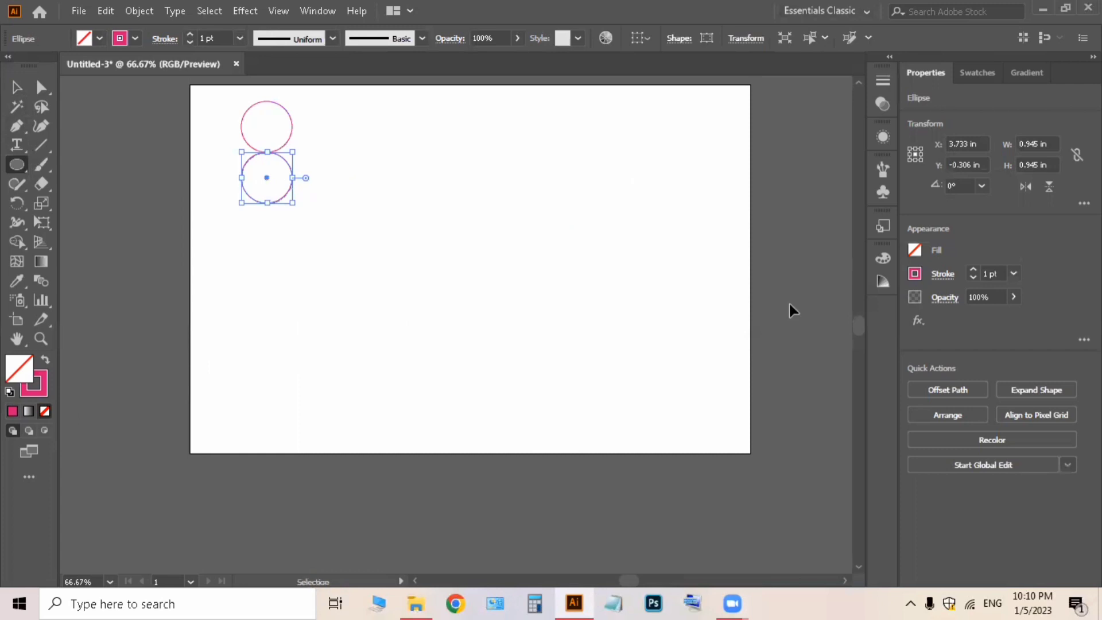
key(ctrl+d)
key(ctrl+d)
key(ctrl+d)
key(ctrl+d)
key(ctrl+d)
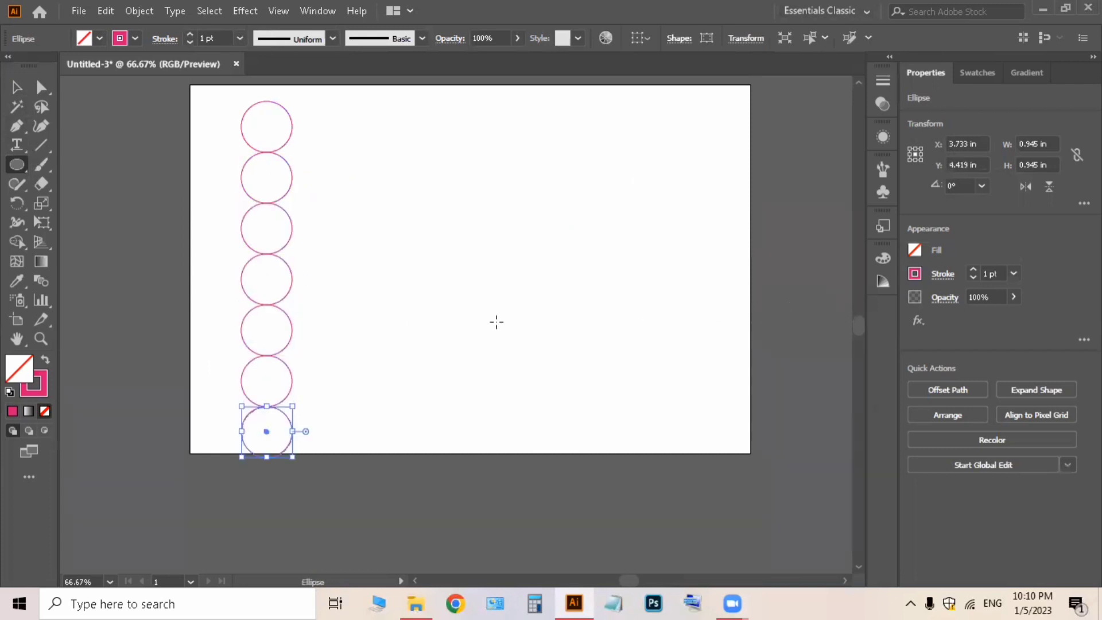
click(16, 87)
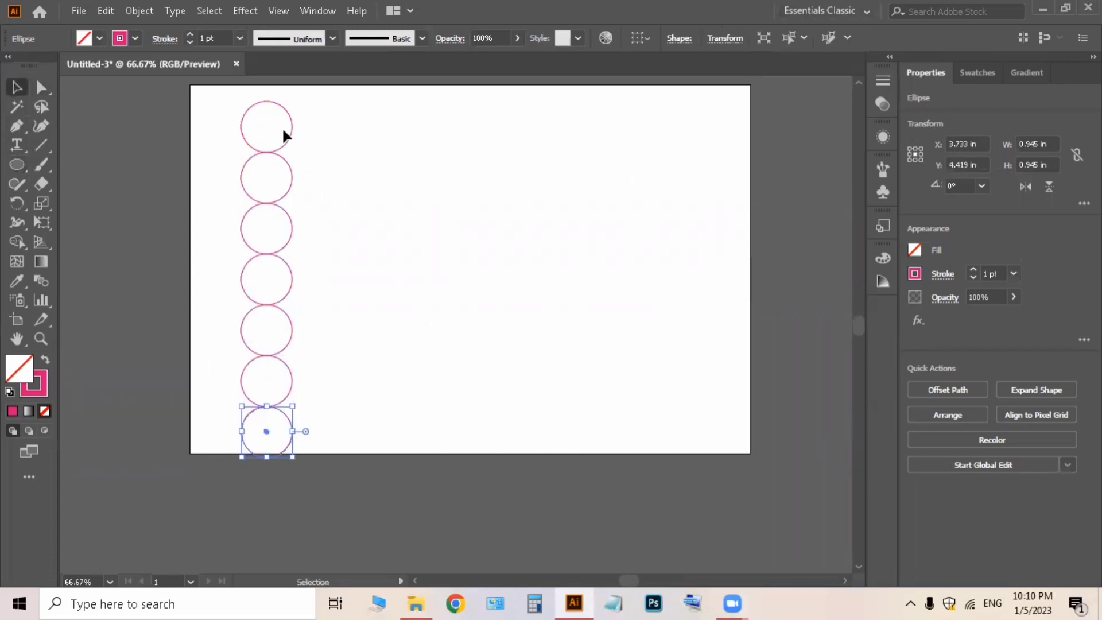
Duplicate the top circle directly beside itself so the two touch, and repeat the duplication five times to make a row of seven circles
click(274, 137)
drag(268, 124, 319, 129)
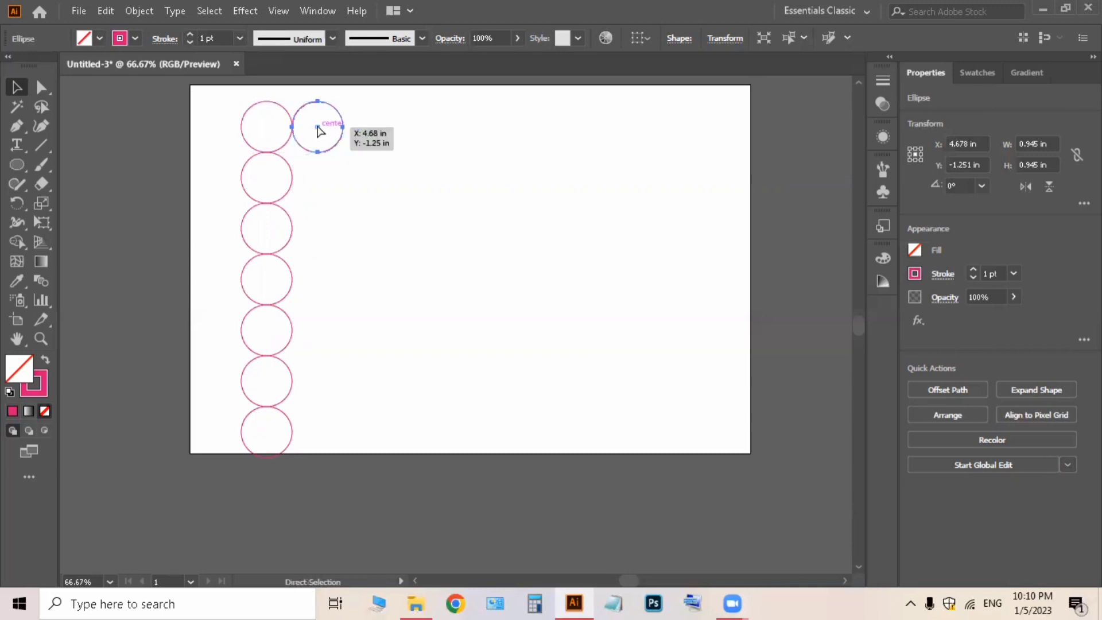
key(ctrl+d)
key(ctrl+d)
key(ctrl+d)
key(ctrl+d)
key(ctrl+d)
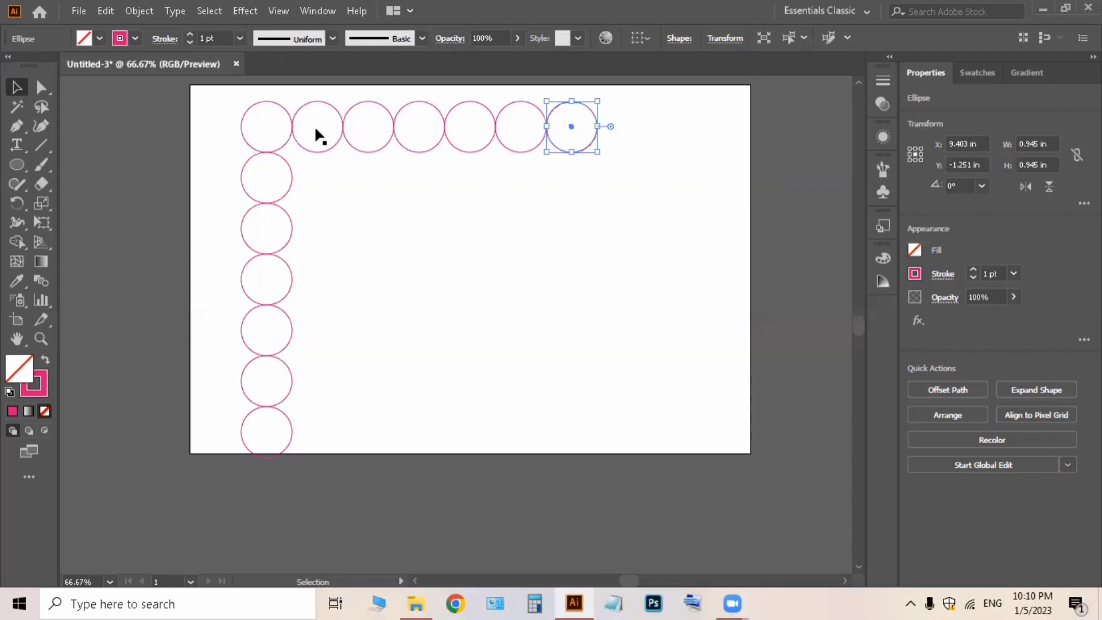
Duplicate circles with repeated transformations to fill the second column and second row to seven touching circles each
drag(315, 128, 370, 180)
key(ctrl+d)
key(ctrl+d)
key(ctrl+d)
key(ctrl+d)
key(ctrl+d)
key(ctrl+d)
key(ctrl+d)
key(ctrl+d)
key(ctrl+d)
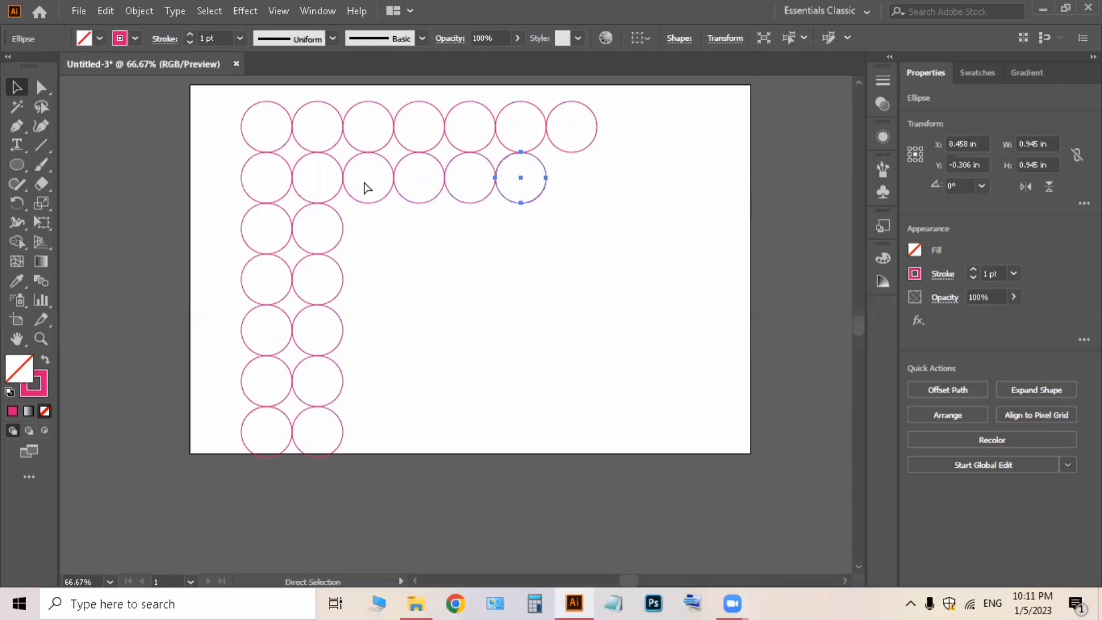
Duplicate the third circle of the second row directly below itself, and repeat the duplication four times to complete the third column
click(363, 178)
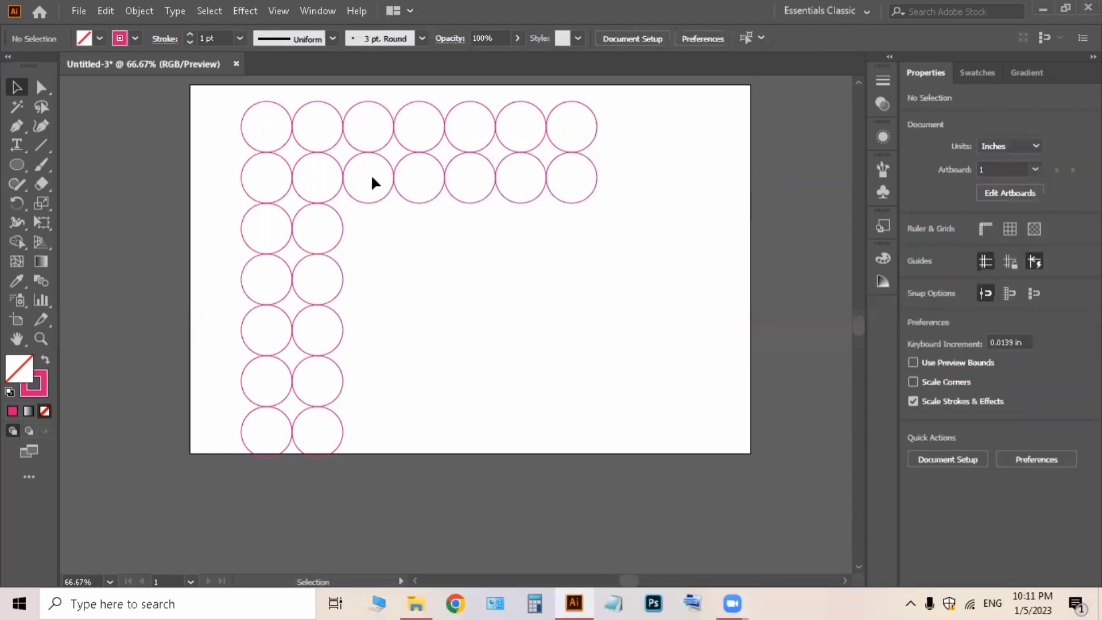
drag(370, 180, 369, 228)
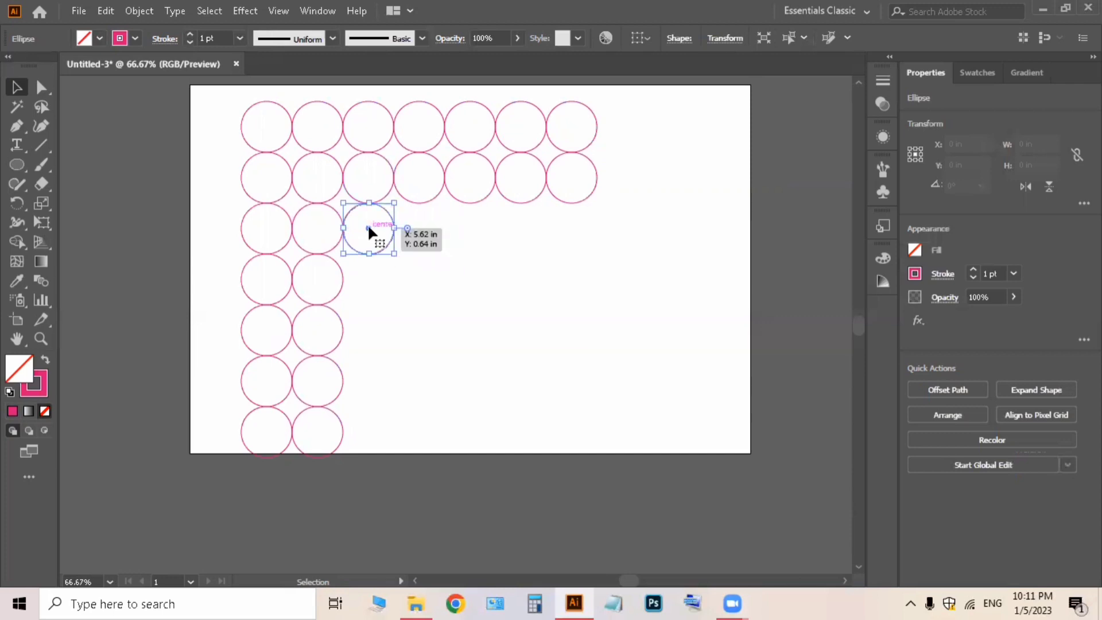
key(ctrl+d)
key(ctrl+d)
key(ctrl+d)
key(ctrl+d)
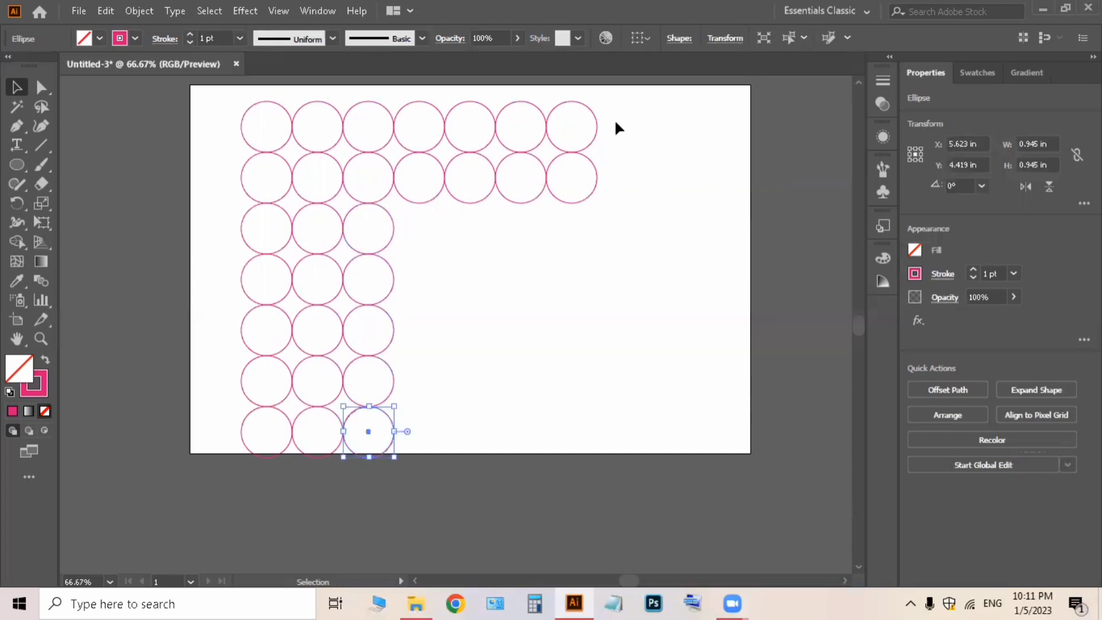
Select the eight circles right of the third column's top two rows and duplicate them downward to complete the seven-by-seven grid
drag(617, 124, 441, 192)
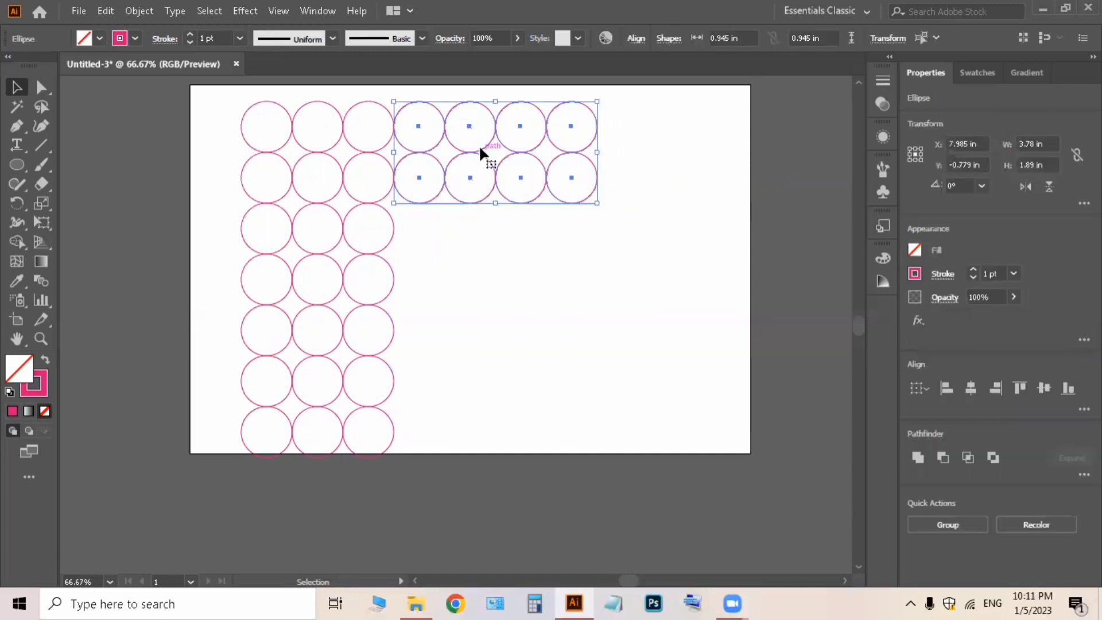
drag(480, 149, 480, 362)
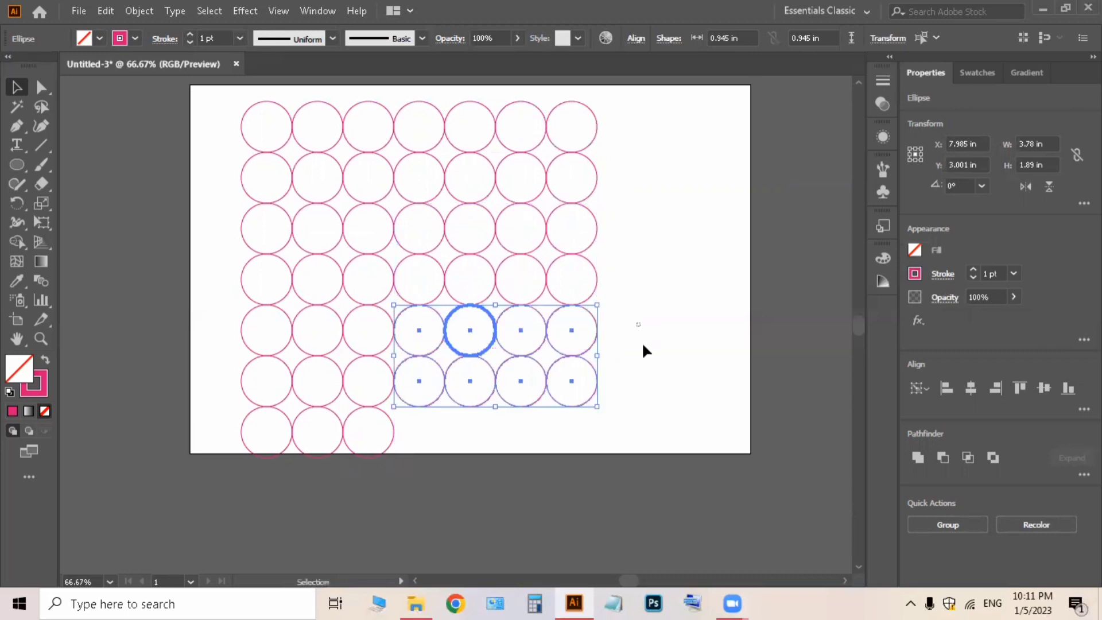
click(642, 342)
scroll(642, 342, down, 1)
drag(637, 350, 496, 401)
click(667, 253)
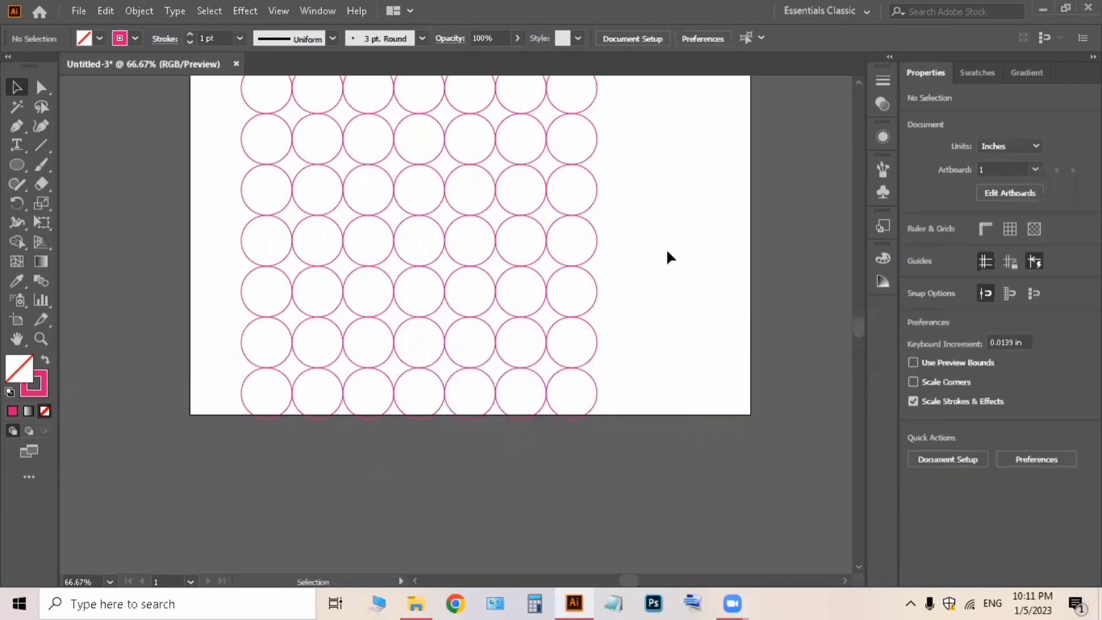
scroll(668, 252, up, 1)
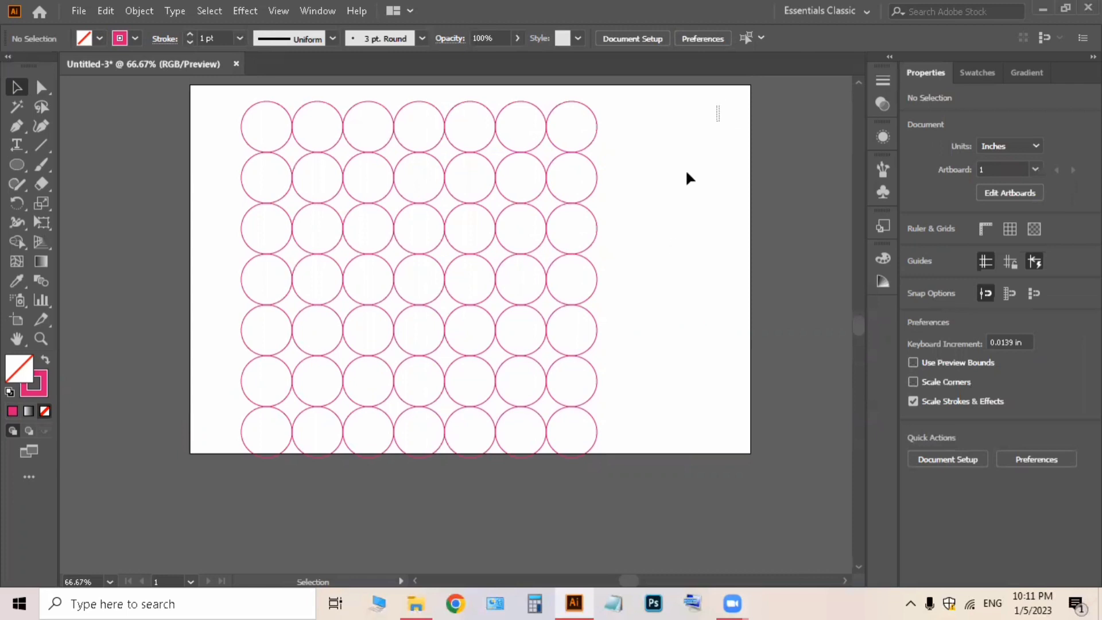
Select the whole circle grid, move it to the centre of the artboard, and deselect it
drag(720, 98, 153, 543)
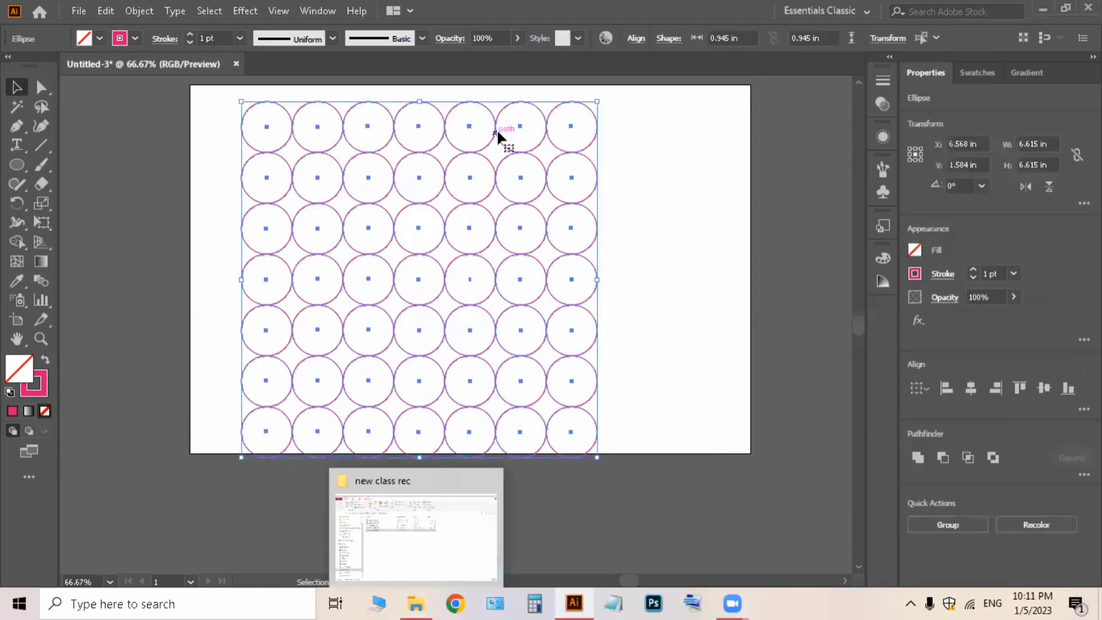
drag(419, 252, 464, 245)
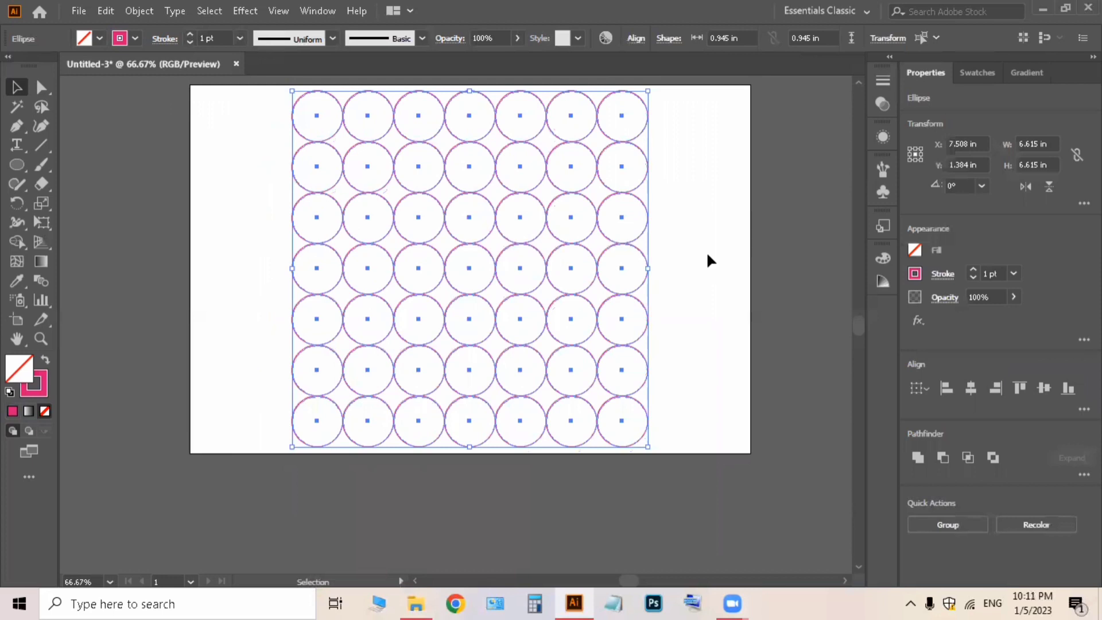
click(708, 255)
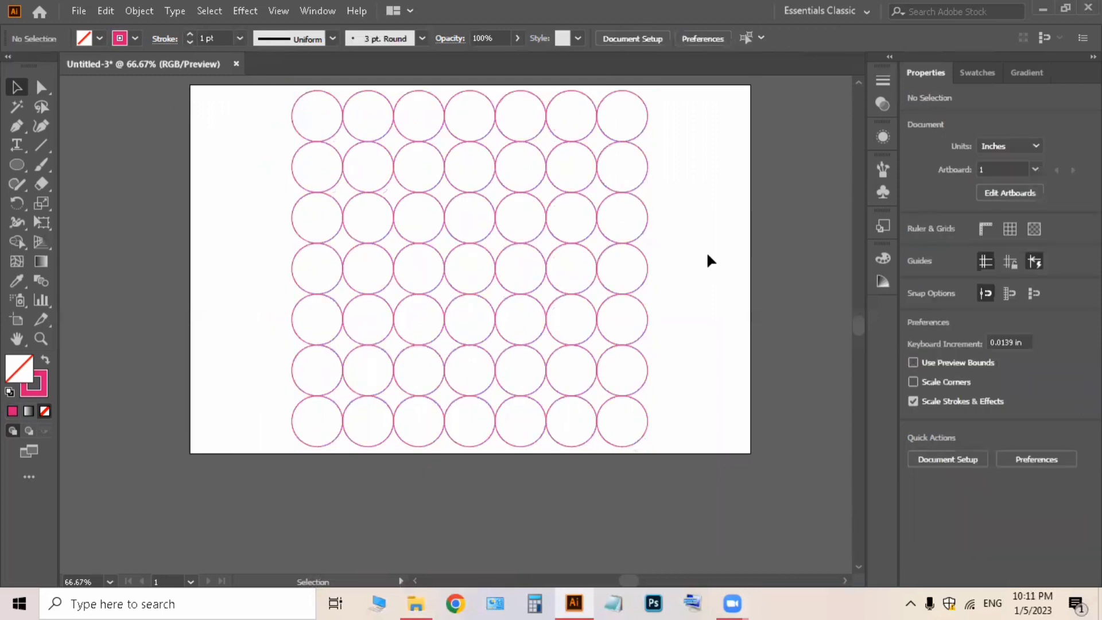
Select all the circles in the grid and delete them
drag(684, 135, 241, 440)
key(Delete)
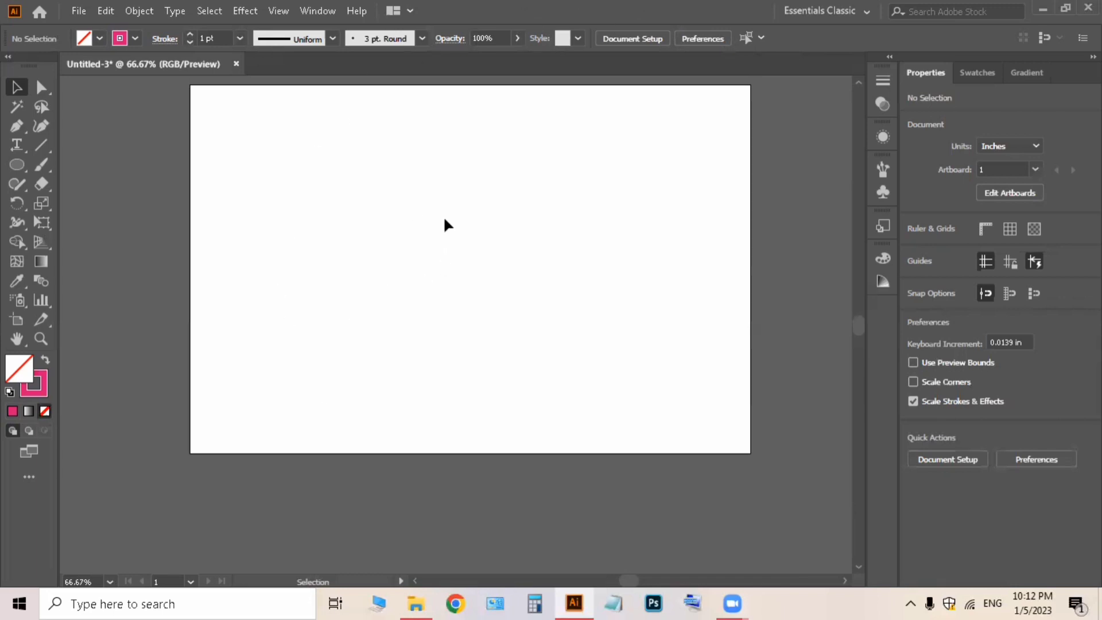
Draw an outlined ellipse about 3.42 by 1.92 in on the artboard and move it slightly to the right
scroll(444, 224, up, 2)
scroll(443, 227, down, 1)
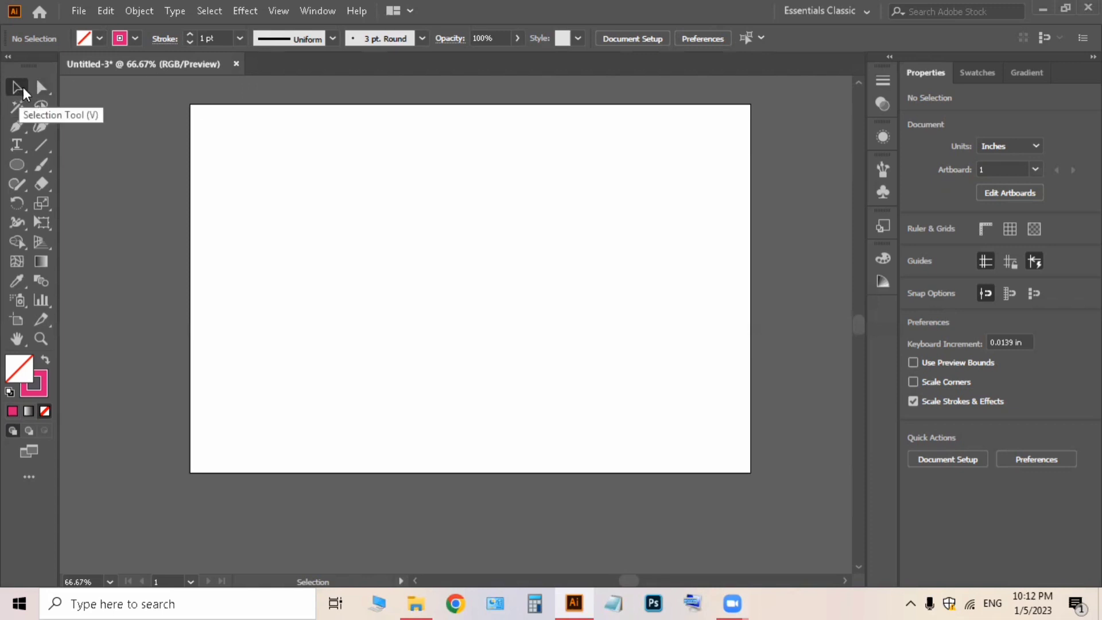
click(17, 165)
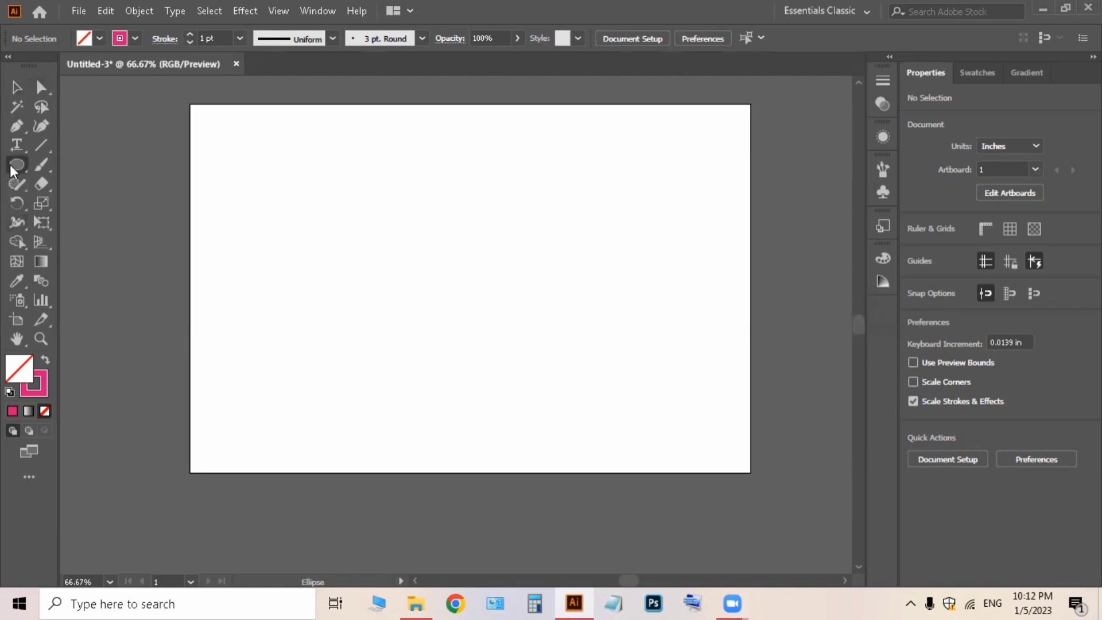
drag(335, 193, 521, 295)
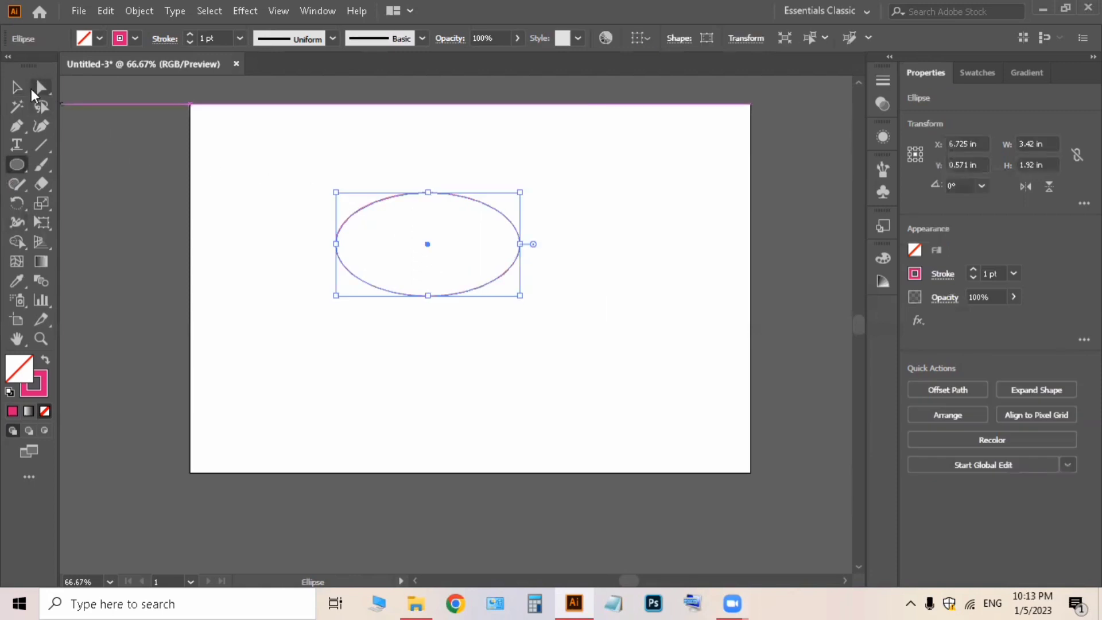
click(17, 87)
click(228, 193)
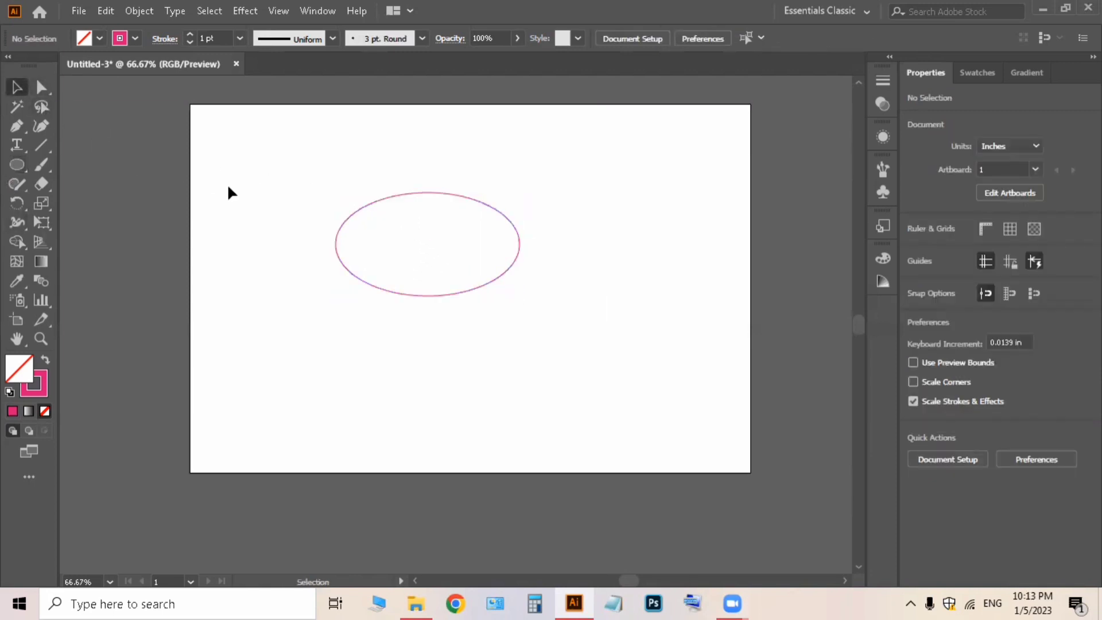
drag(365, 208, 391, 207)
click(266, 159)
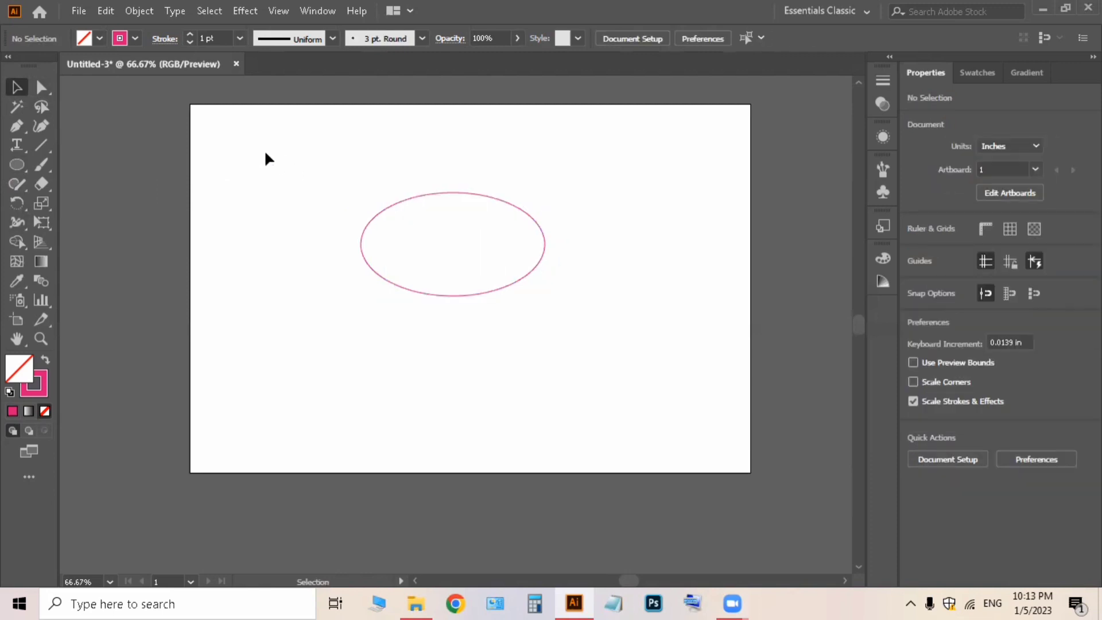
key(backslash)
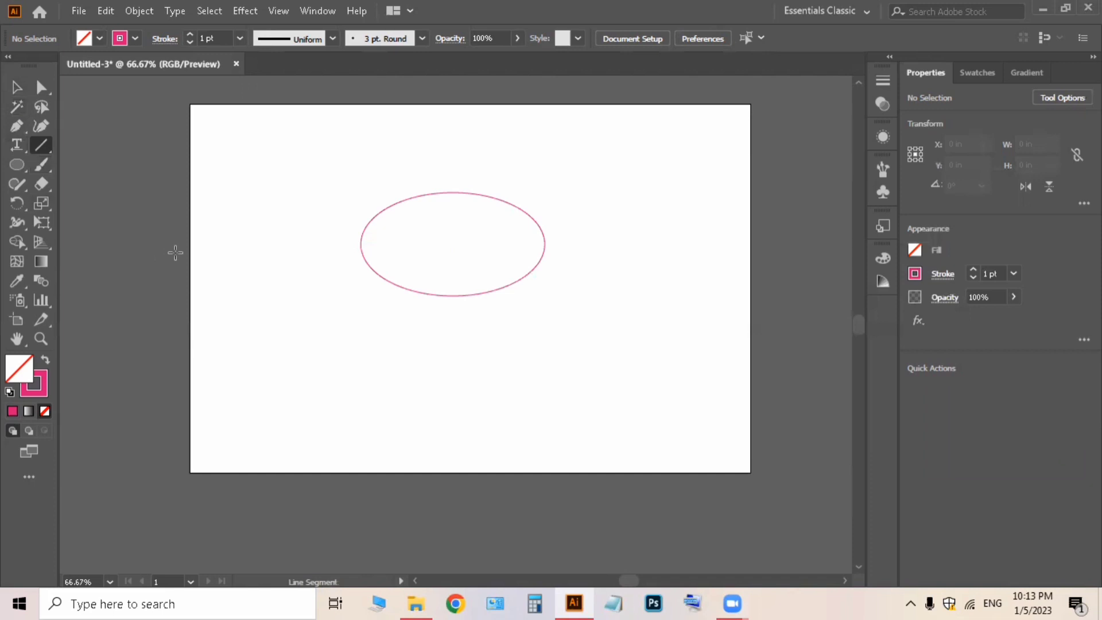
click(16, 88)
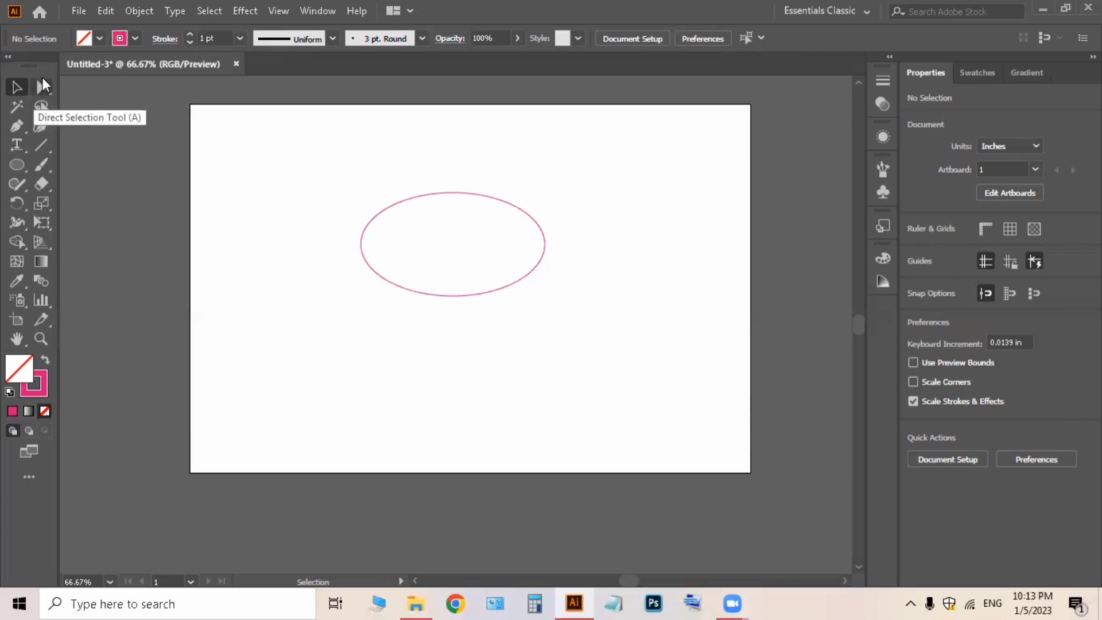
right_click(16, 163)
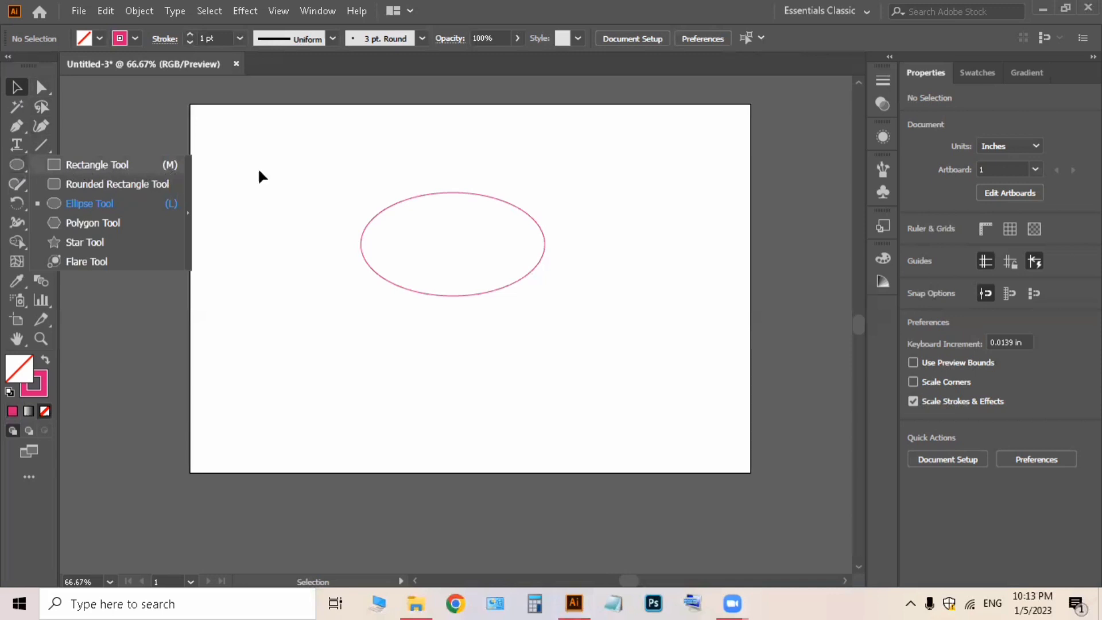
Select the outlined ellipse and delete it
drag(388, 186, 467, 306)
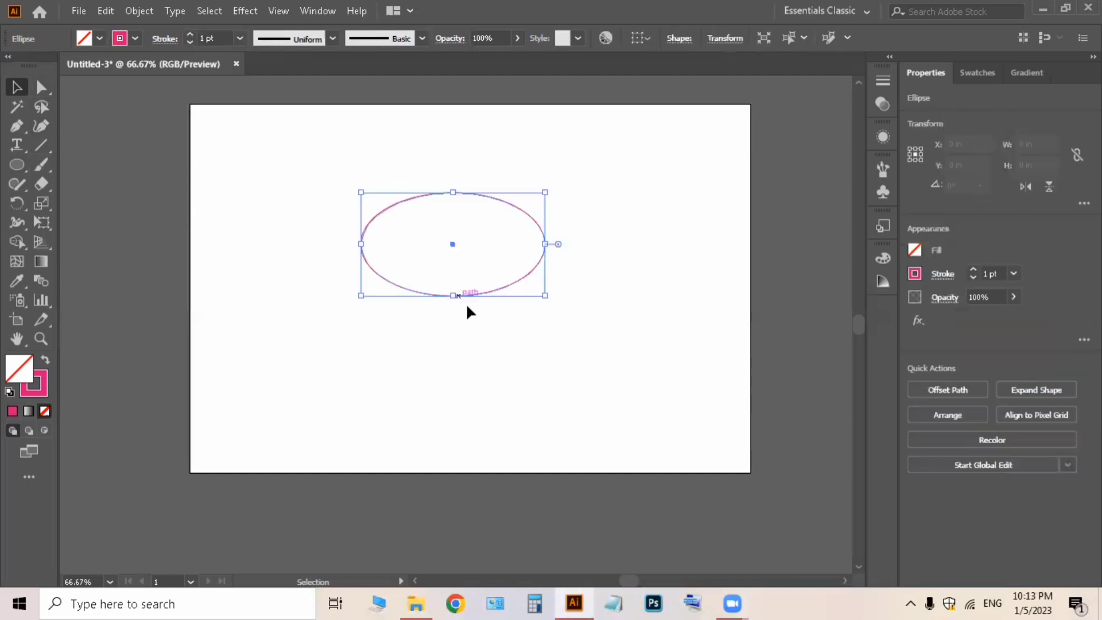
key(Delete)
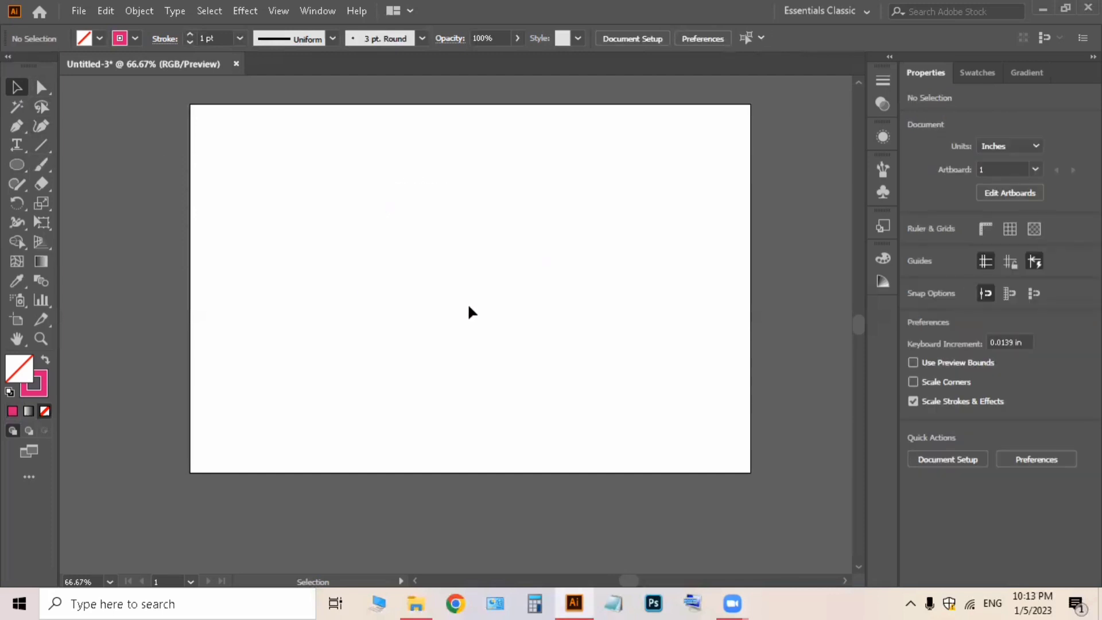
click(107, 10)
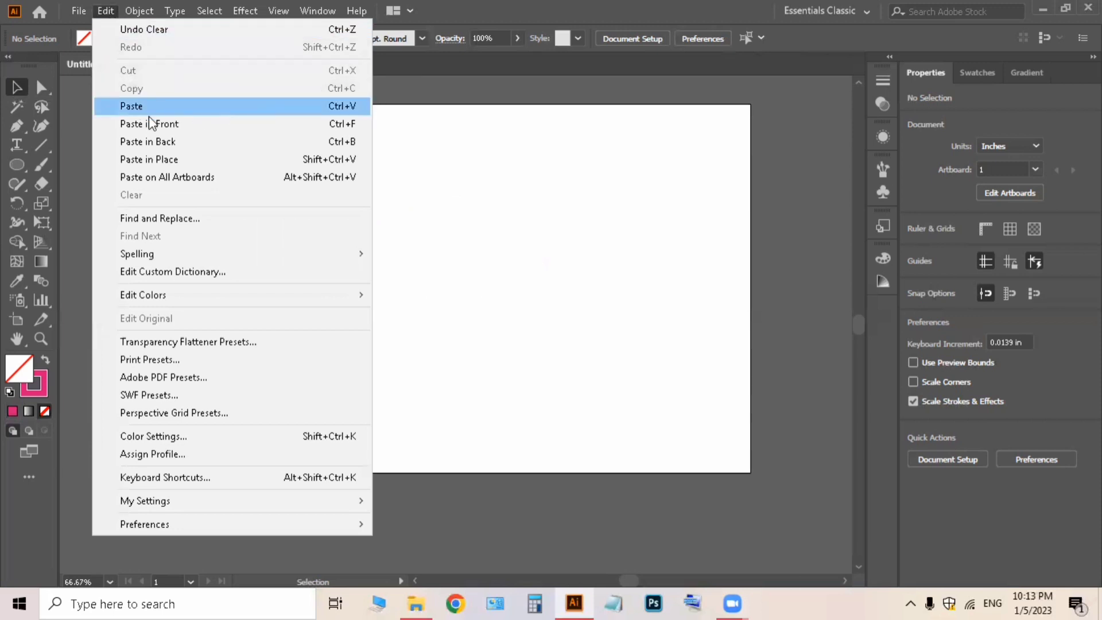
click(431, 131)
Draw an outlined square about 2 in wide with the Rectangle tool in the upper middle of the artboard
right_click(16, 165)
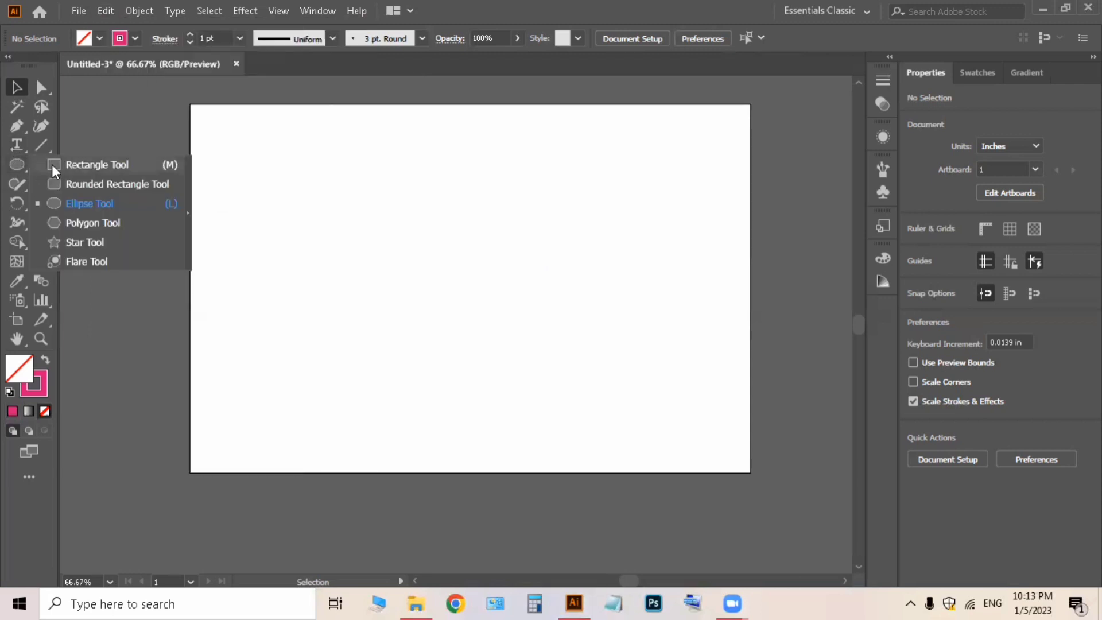
click(52, 165)
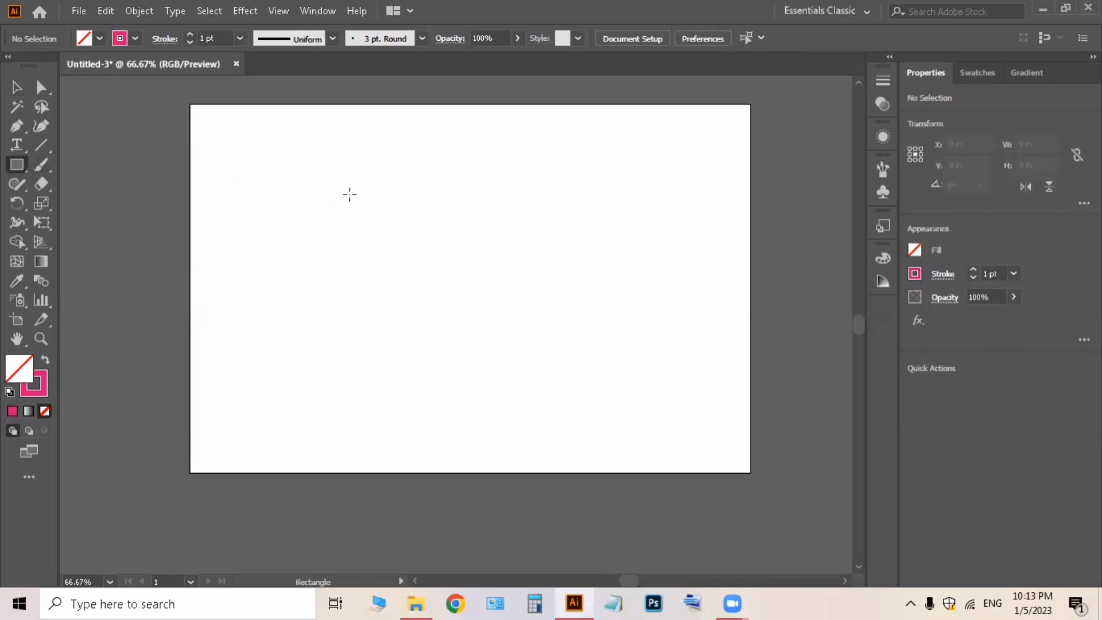
mouse_move(350, 195)
mouse_down()
mouse_move(375, 235)
mouse_move(457, 302)
mouse_up()
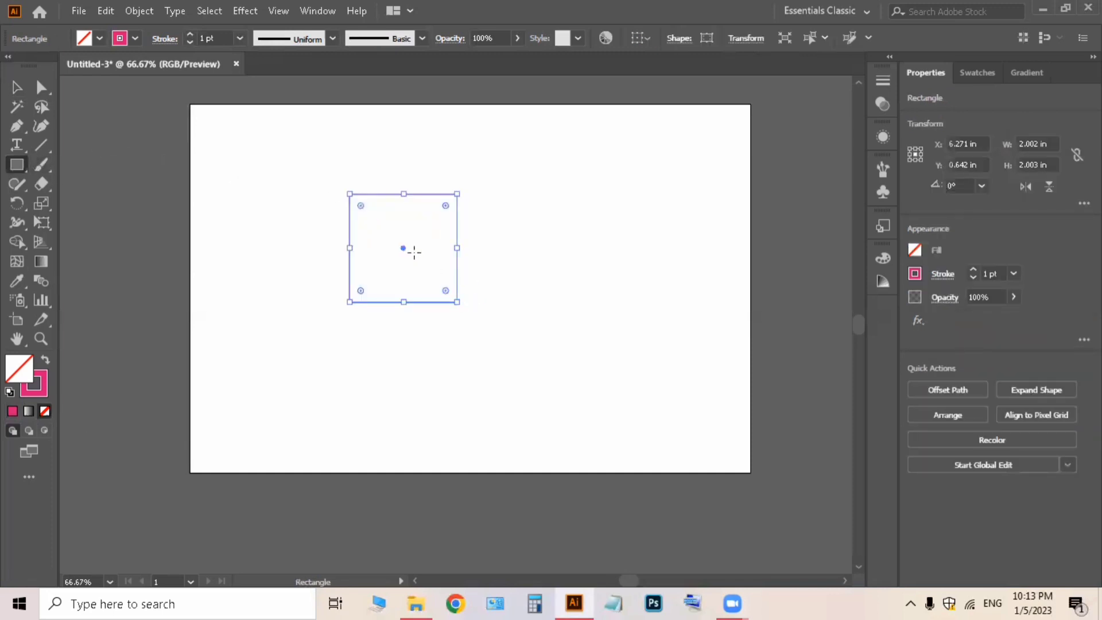
Swap the square's pink stroke to a solid fill and duplicate the square to its right with a small gap
mouse_move(403, 248)
mouse_down()
mouse_move(428, 236)
mouse_move(546, 238)
mouse_up()
click(45, 362)
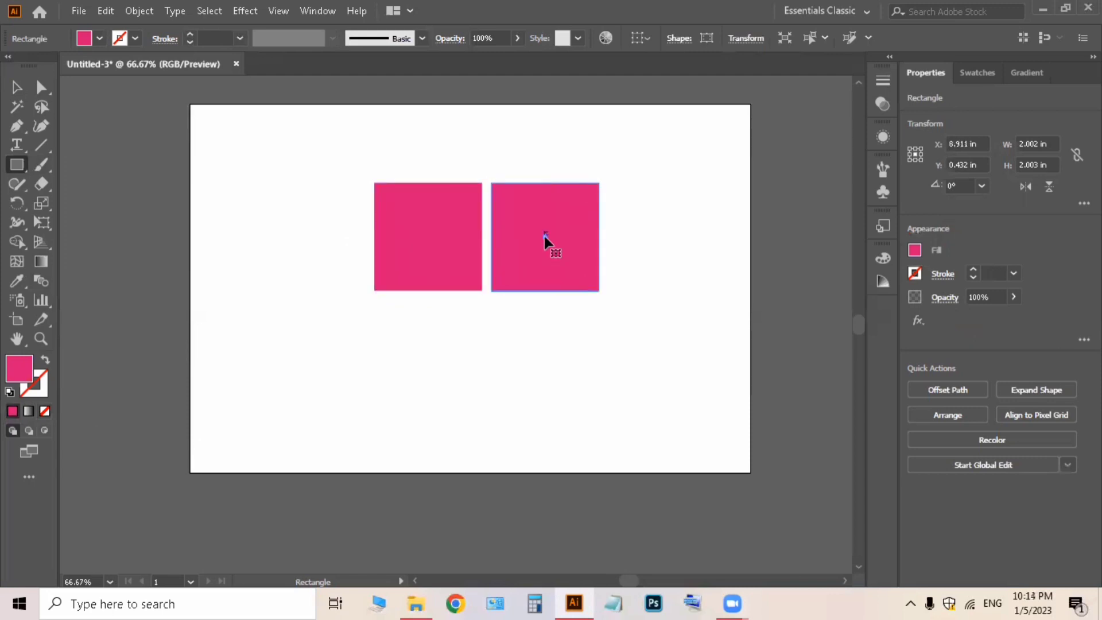
scroll(542, 236, down, 1)
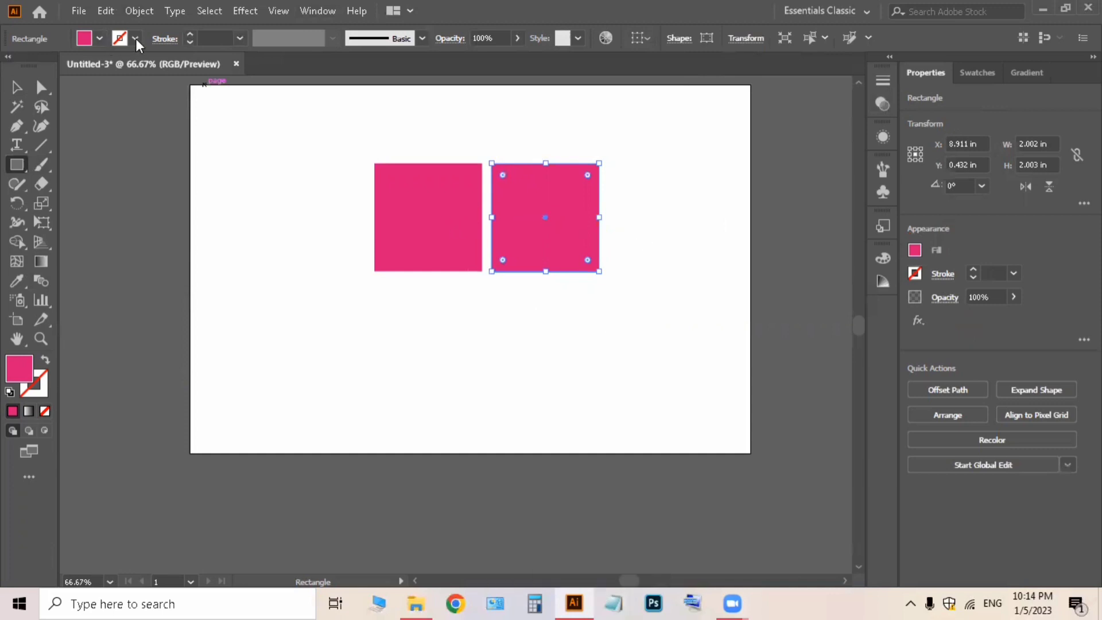
click(445, 224)
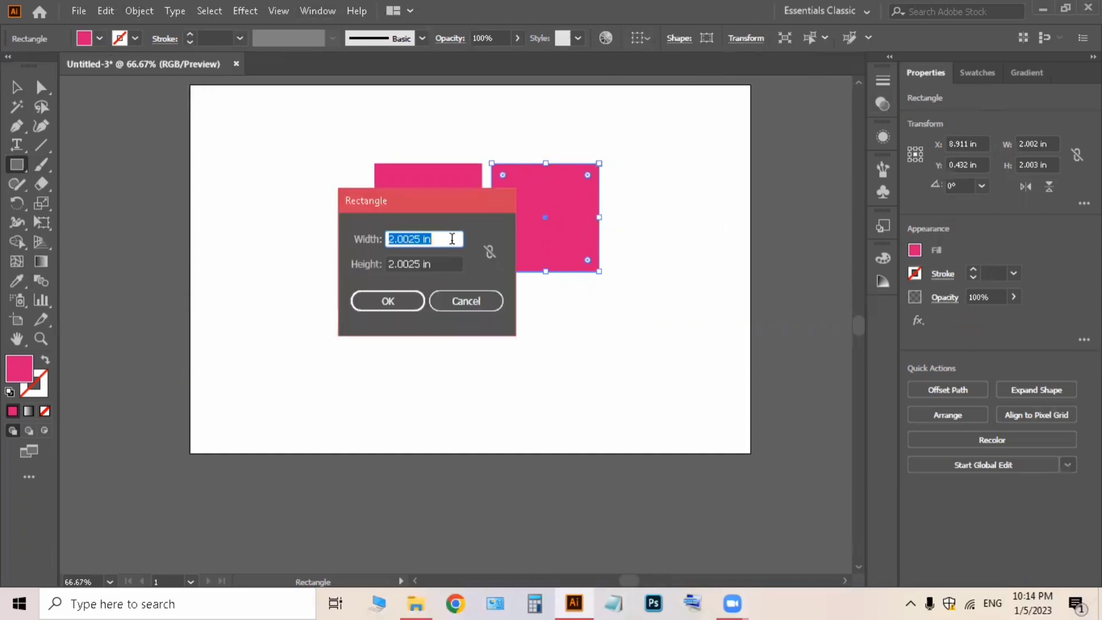
click(472, 301)
click(396, 204)
click(491, 306)
Copy the left pink square and paste a third square onto the artboard
click(12, 91)
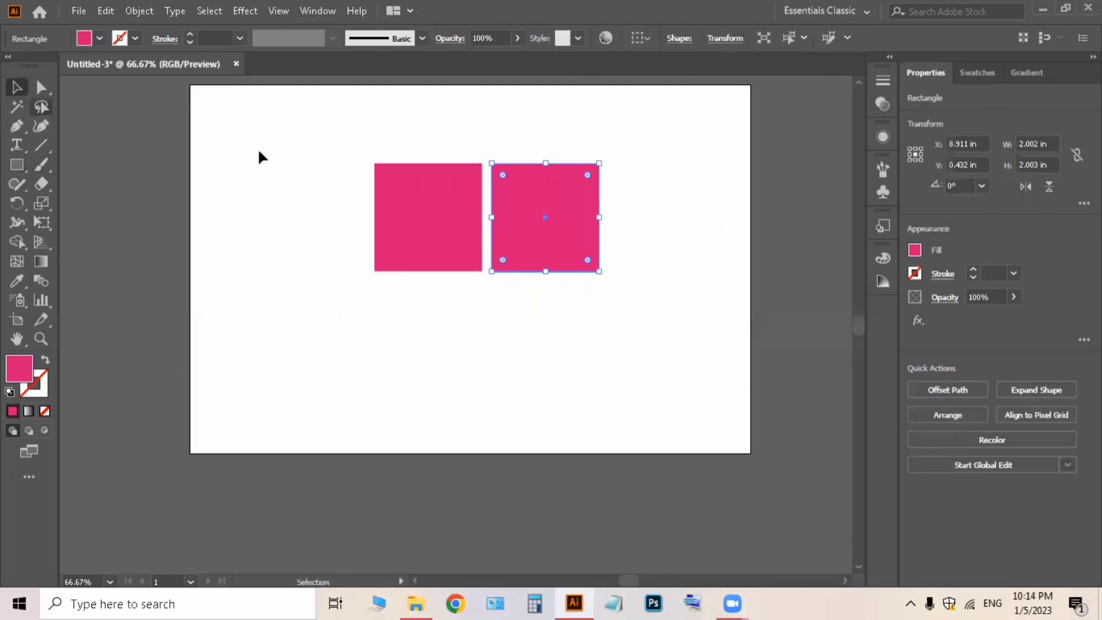
click(487, 216)
click(436, 219)
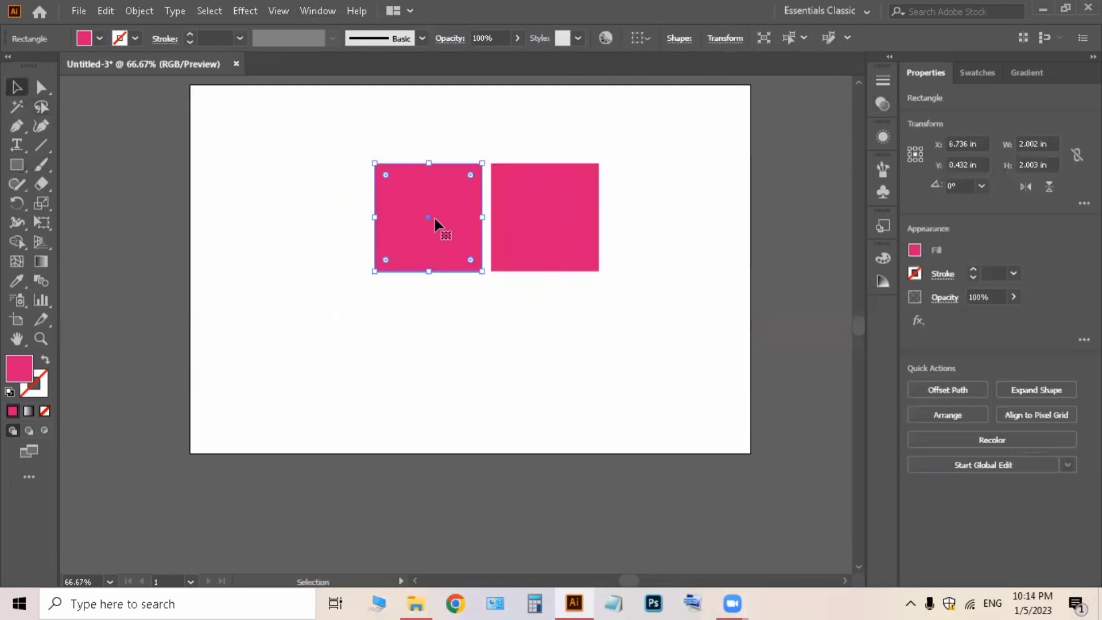
right_click(435, 219)
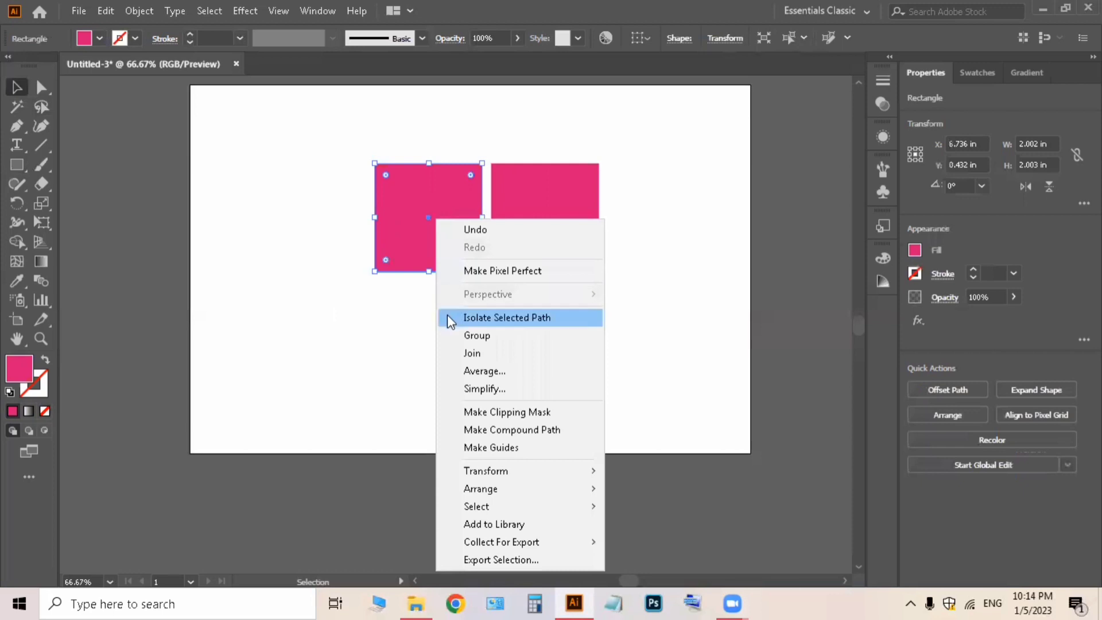
click(418, 209)
click(106, 11)
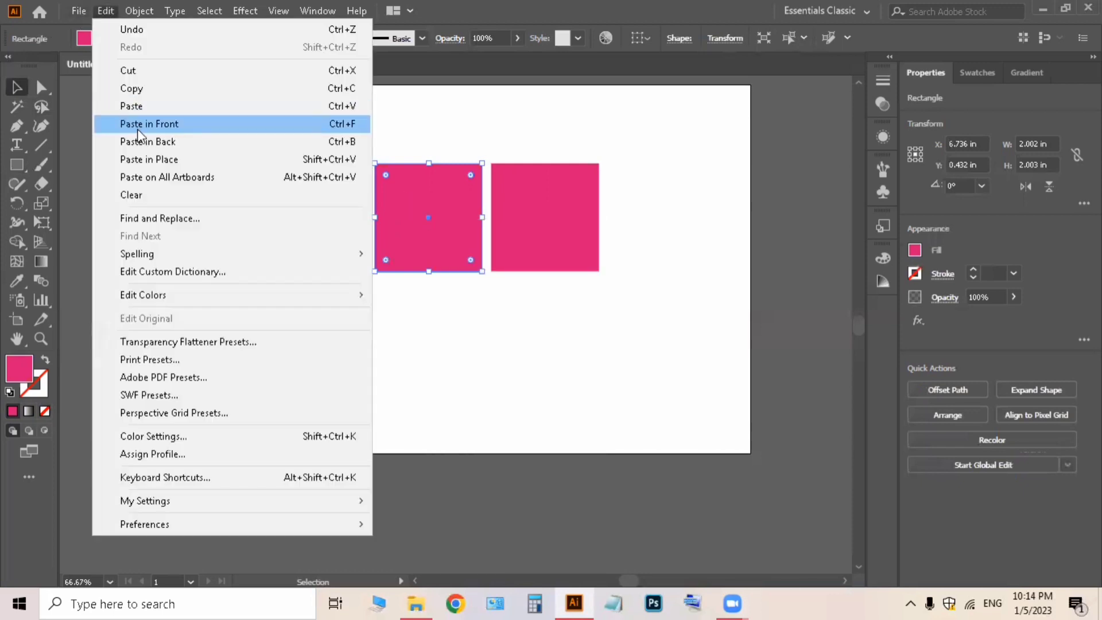
click(134, 92)
click(105, 10)
click(132, 106)
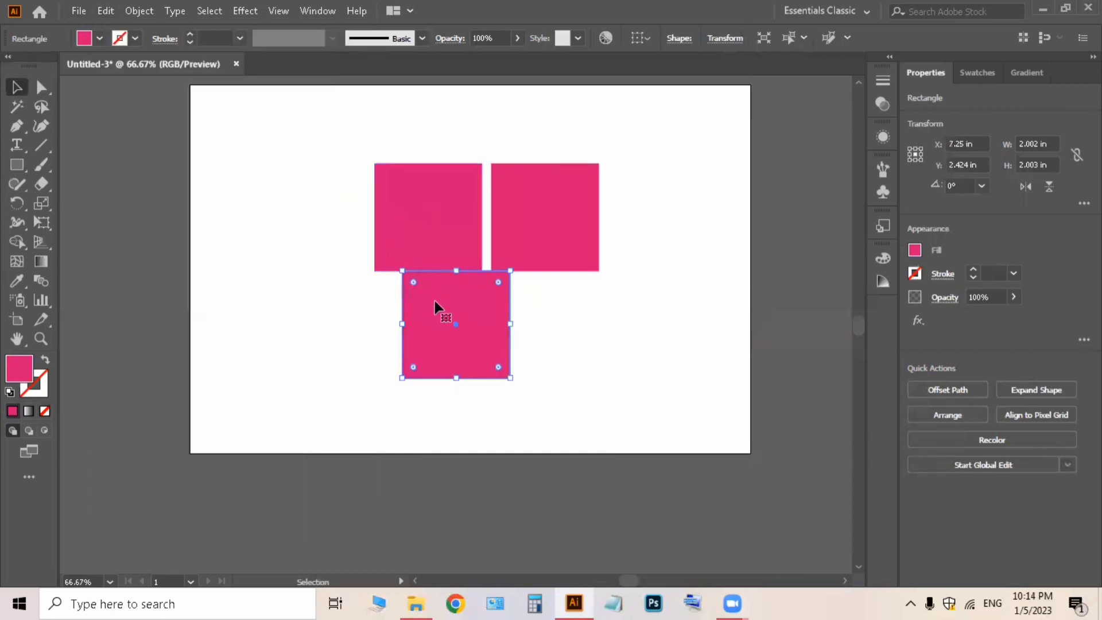
Move the pasted square to about X 6.74 in, Y 2.77 in, and the original left square to about X 5.96 in, Y 0.19 in
drag(456, 325, 332, 350)
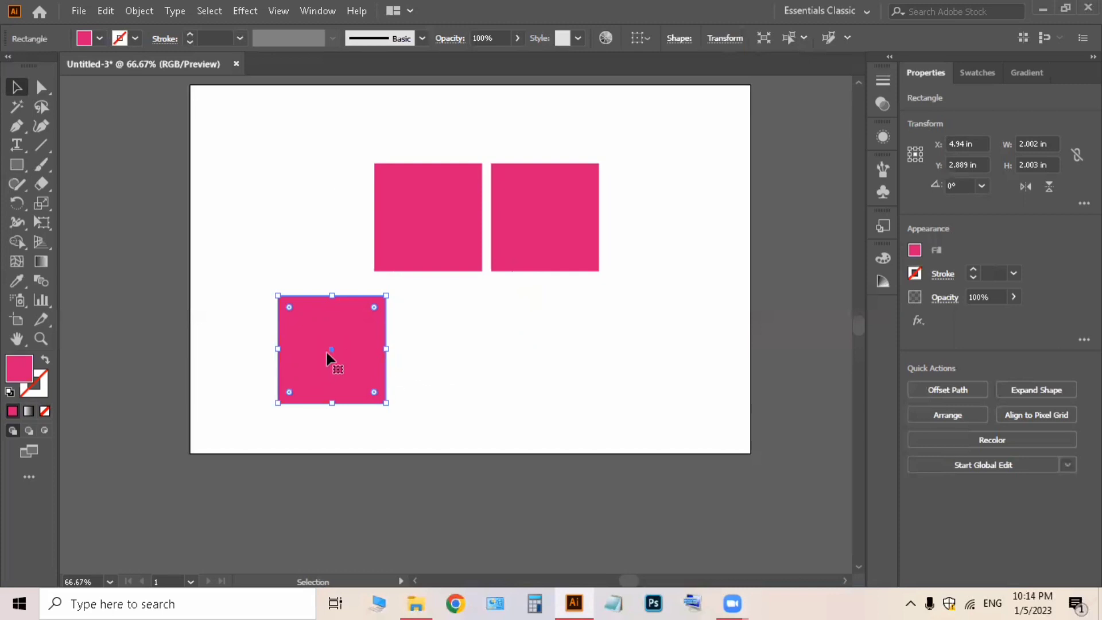
drag(326, 350, 435, 346)
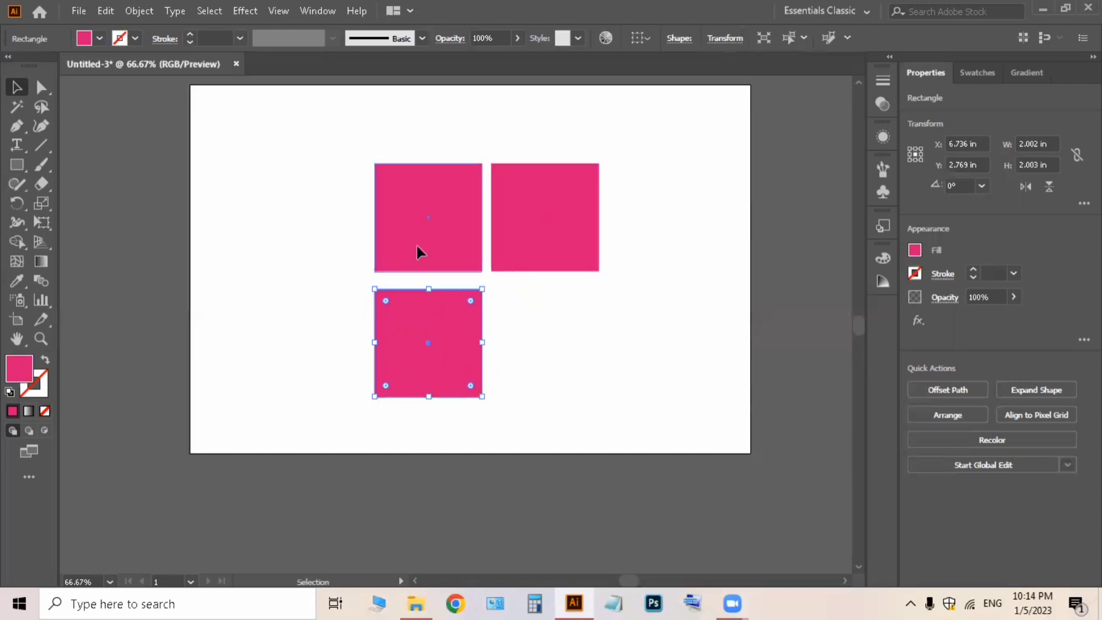
drag(418, 252, 326, 252)
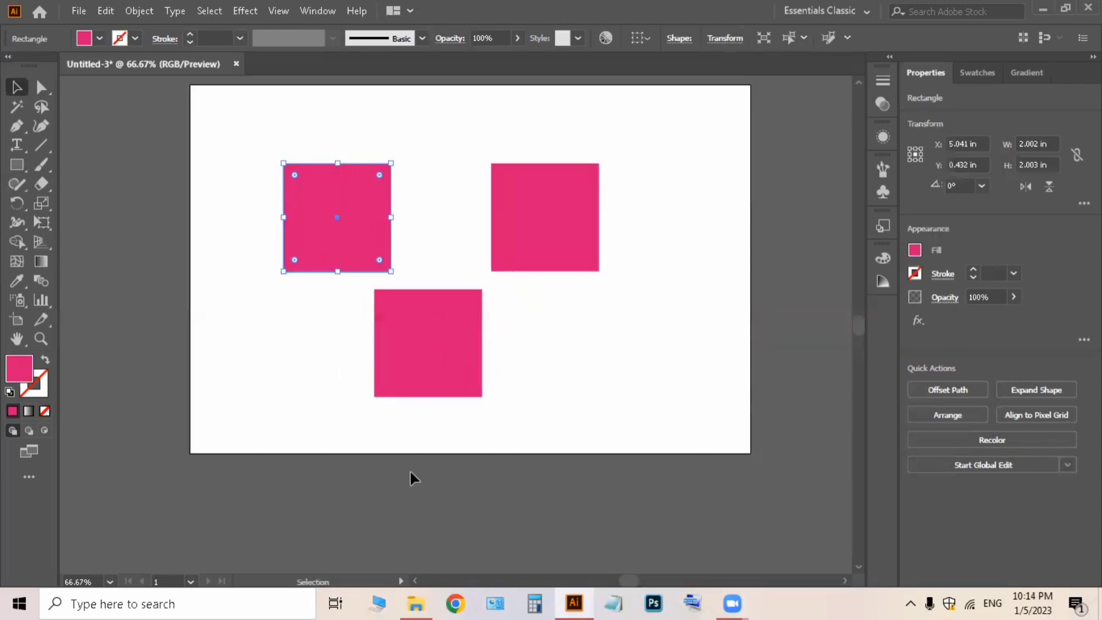
drag(335, 215, 385, 204)
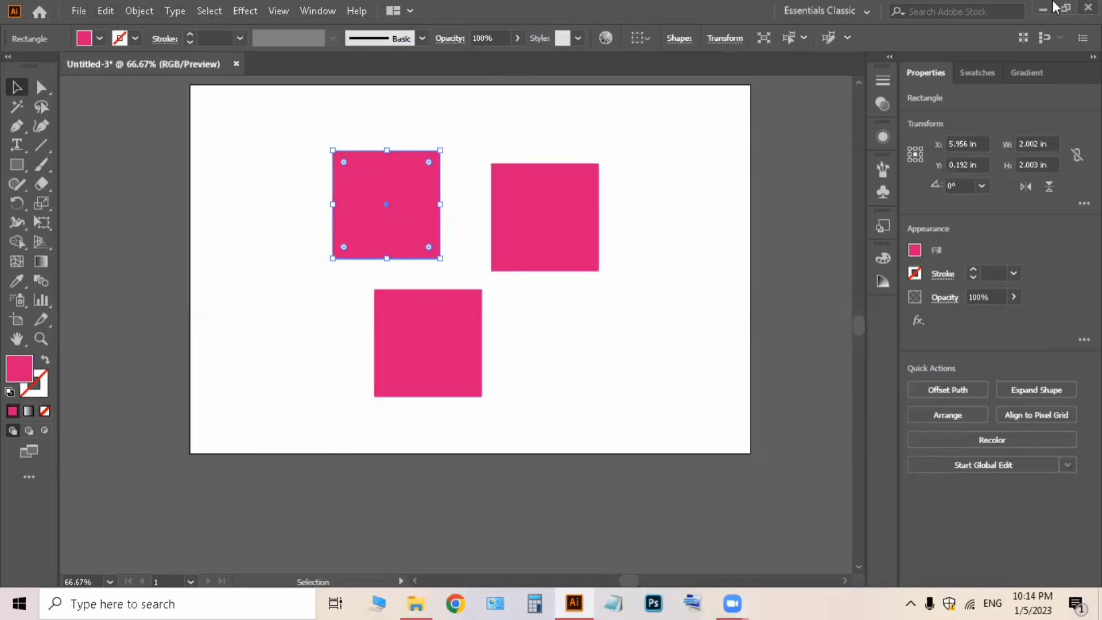
click(106, 11)
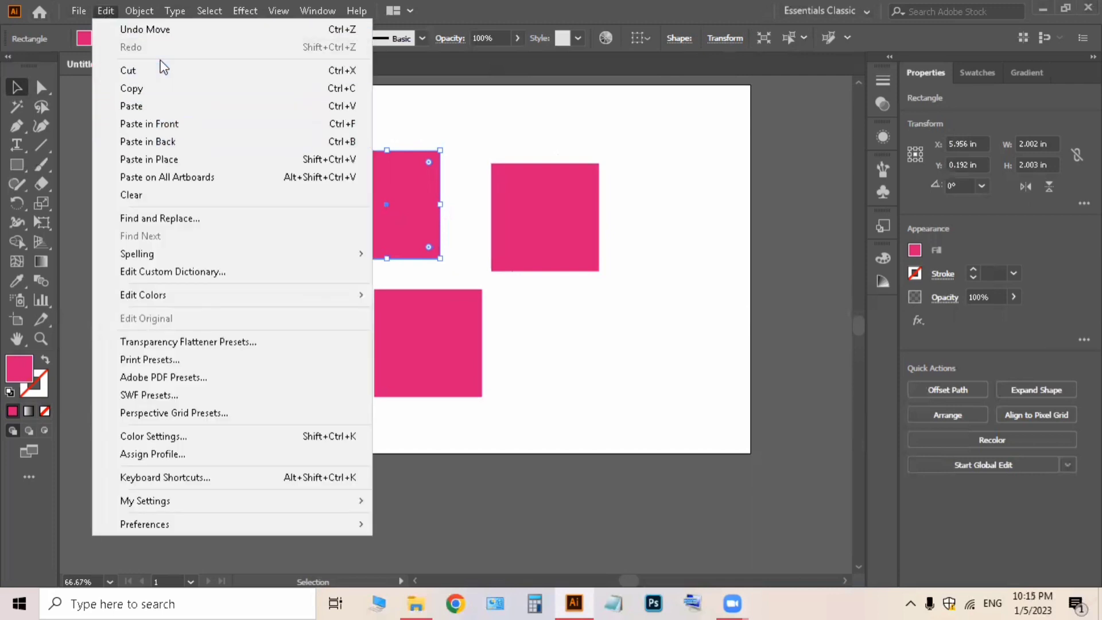
click(106, 16)
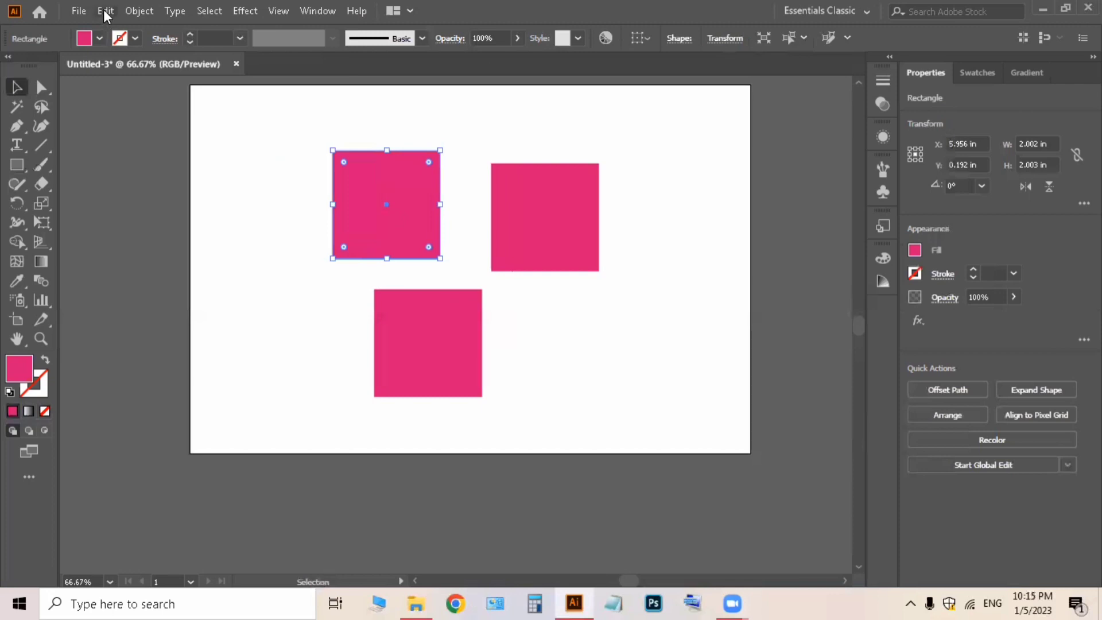
click(106, 13)
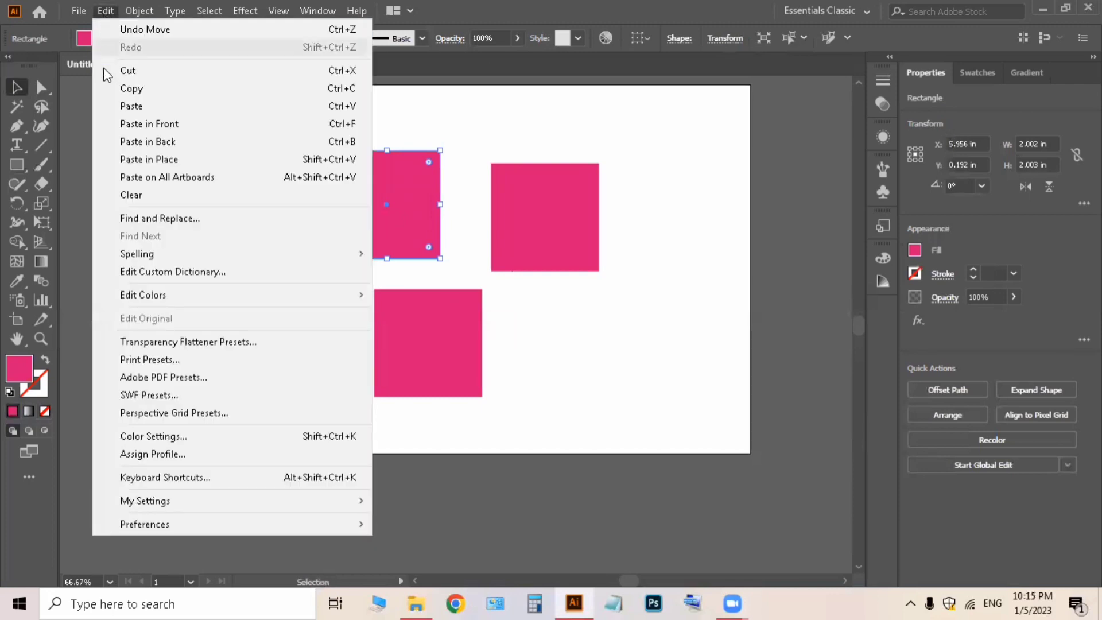
click(214, 127)
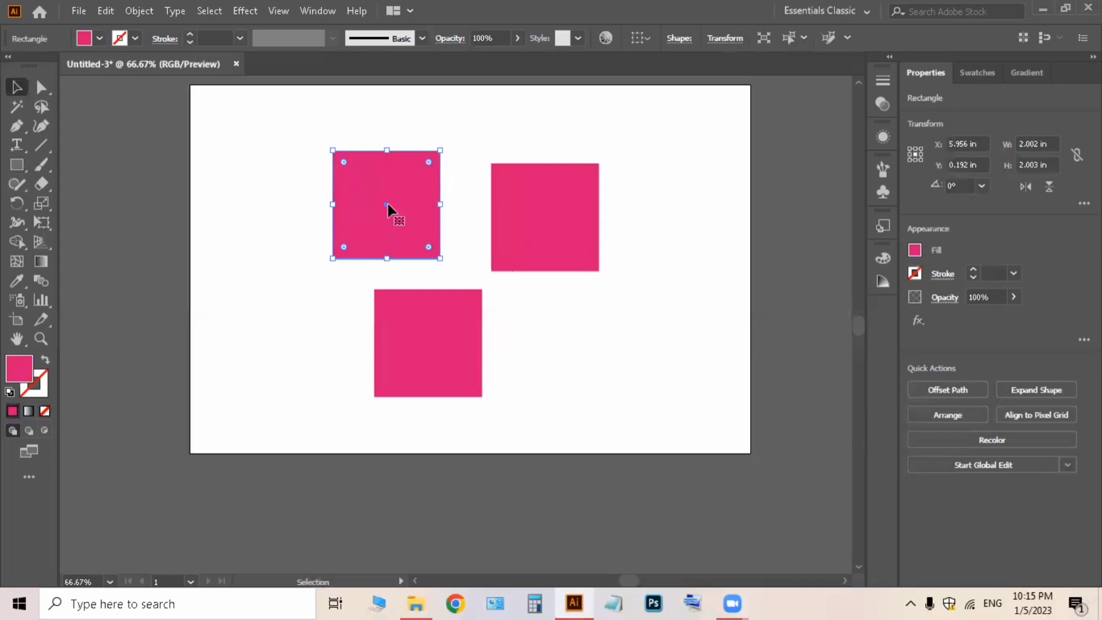
mouse_move(387, 204)
mouse_down()
mouse_move(397, 205)
mouse_move(382, 206)
mouse_up()
Delete the lower pink square and the one on the right, keeping only the upper-left square
click(452, 346)
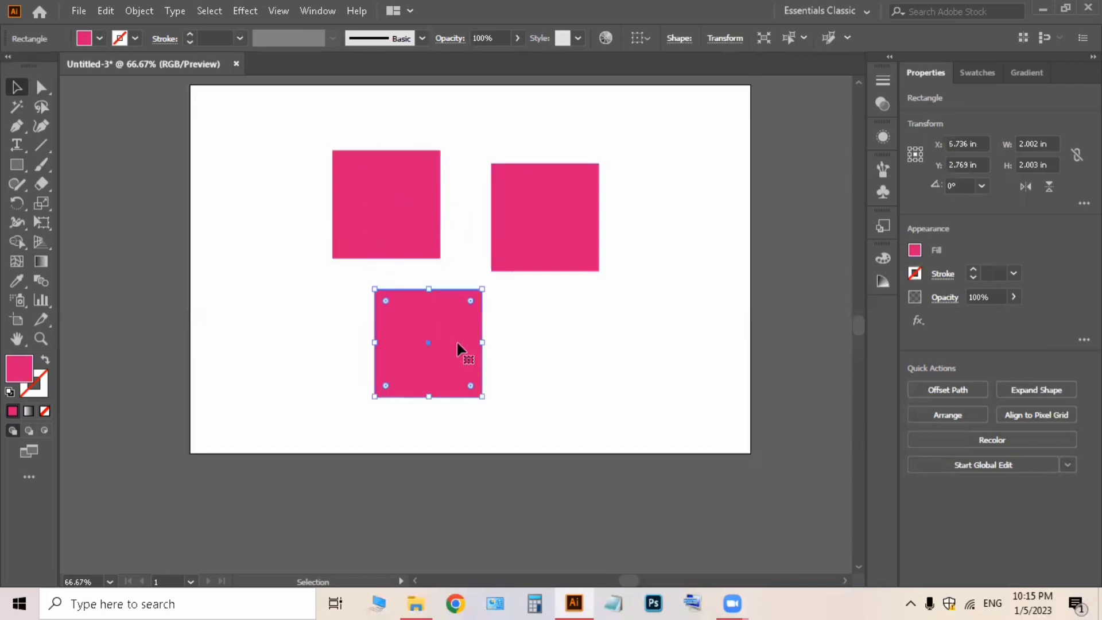
key(Delete)
click(533, 224)
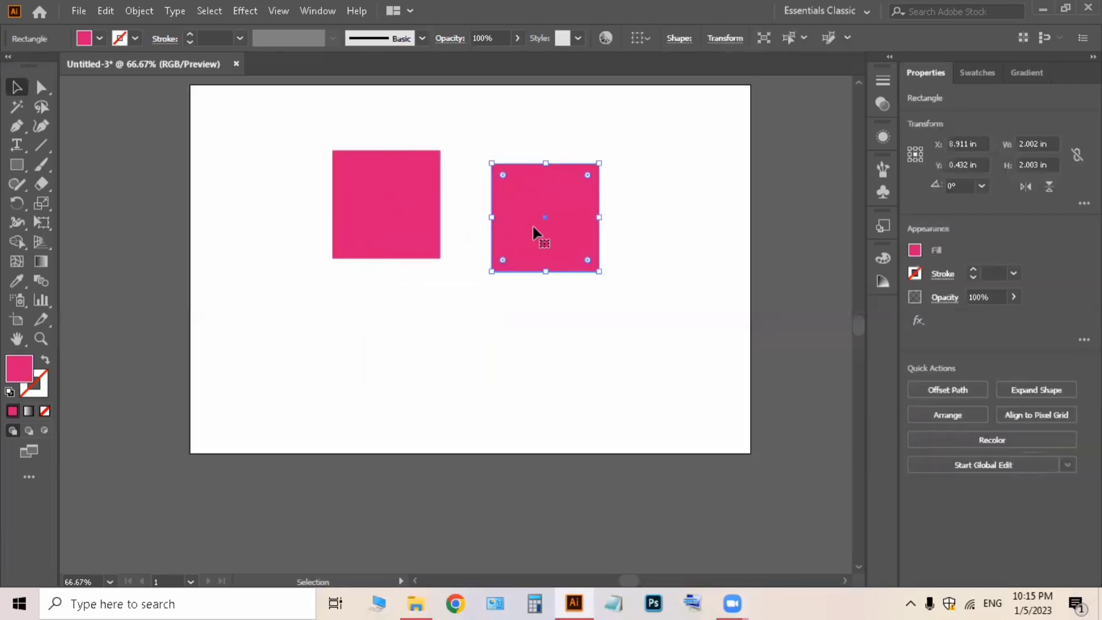
key(Delete)
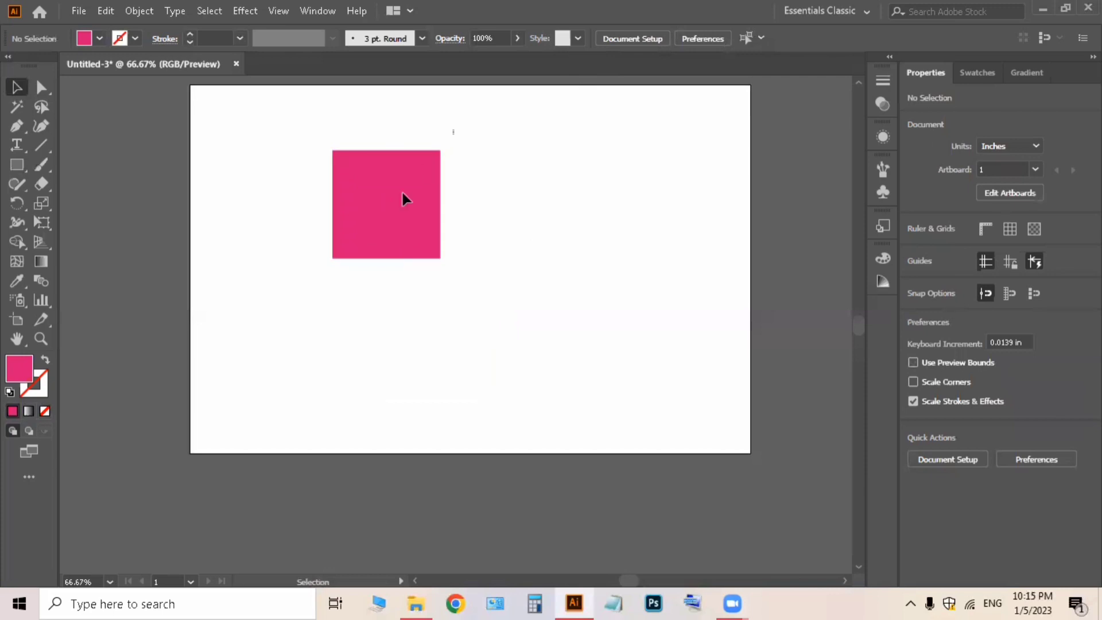
Move the remaining pink square to about X 6.14 in, Y 1.03 in, slightly left of the artboard's center
drag(385, 222, 500, 279)
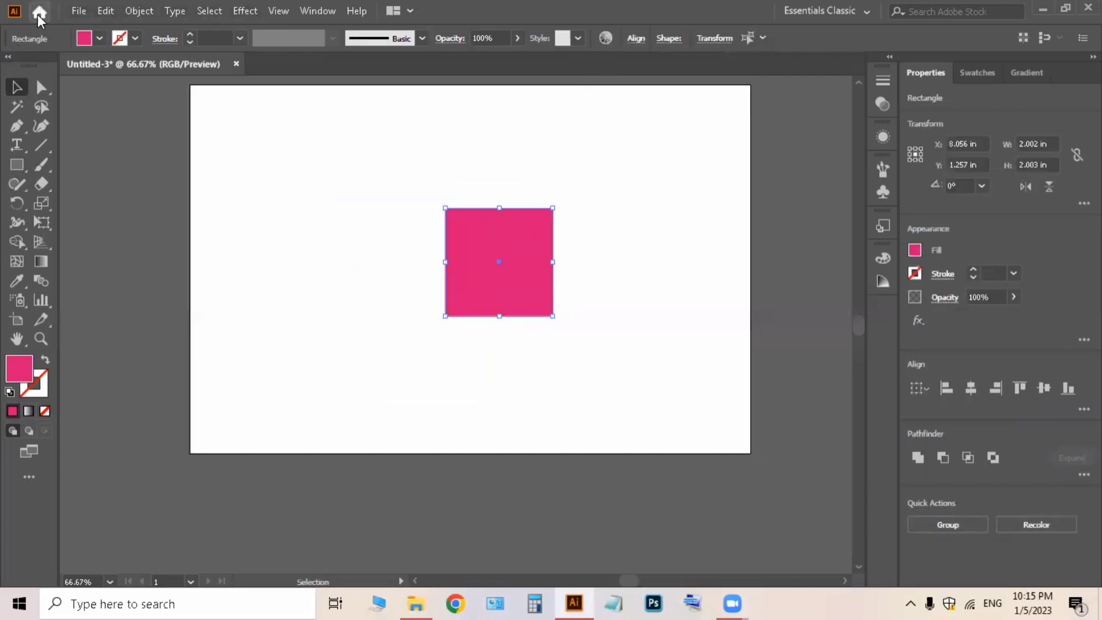
click(100, 10)
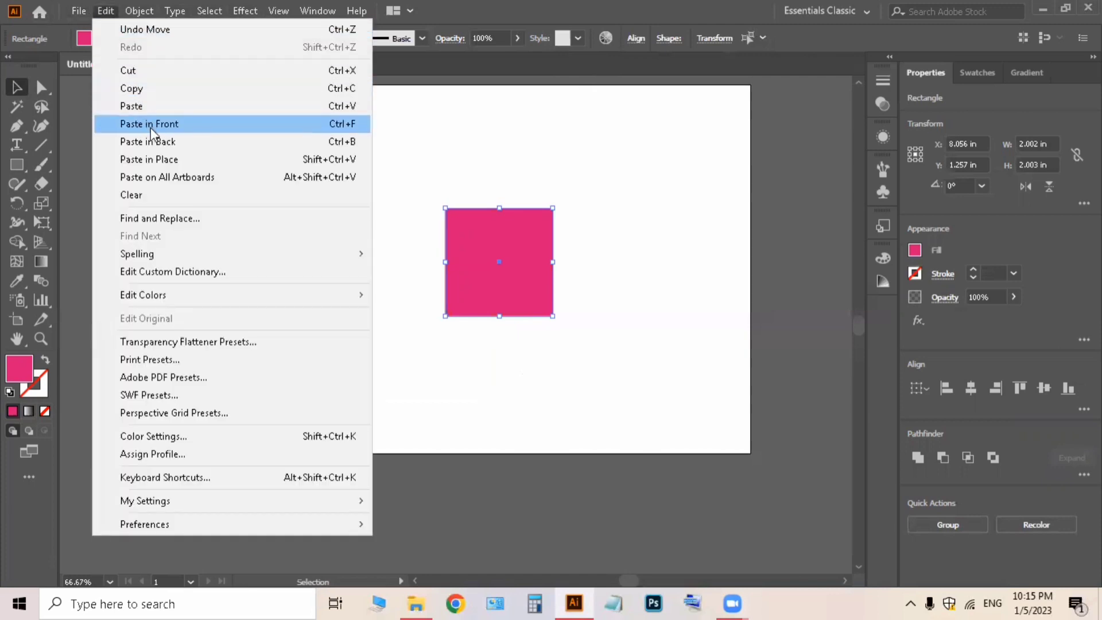
click(503, 169)
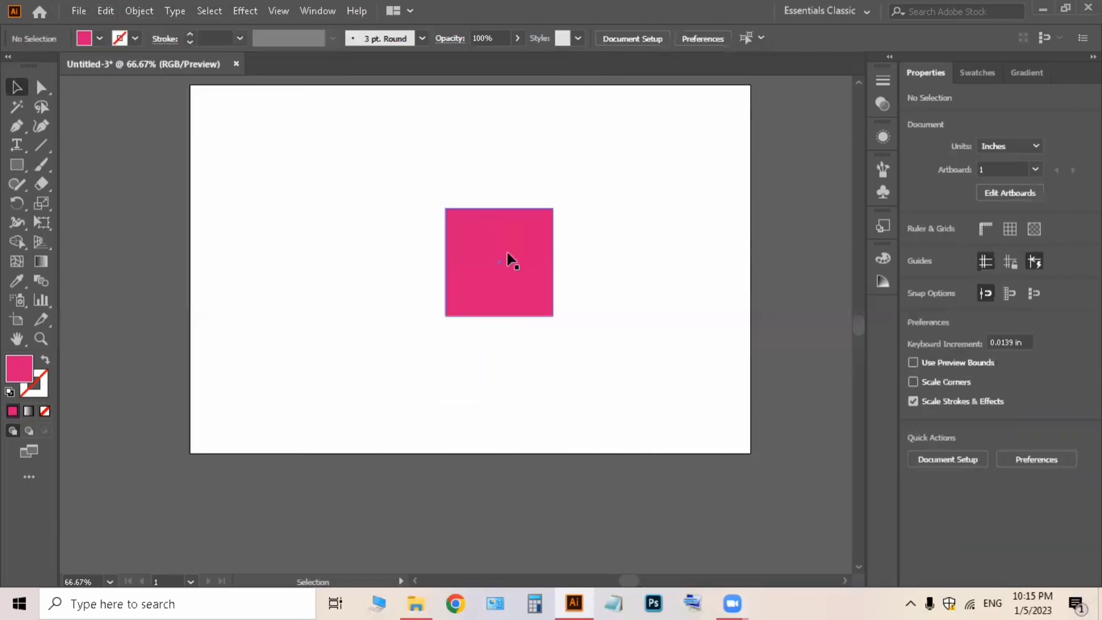
click(506, 251)
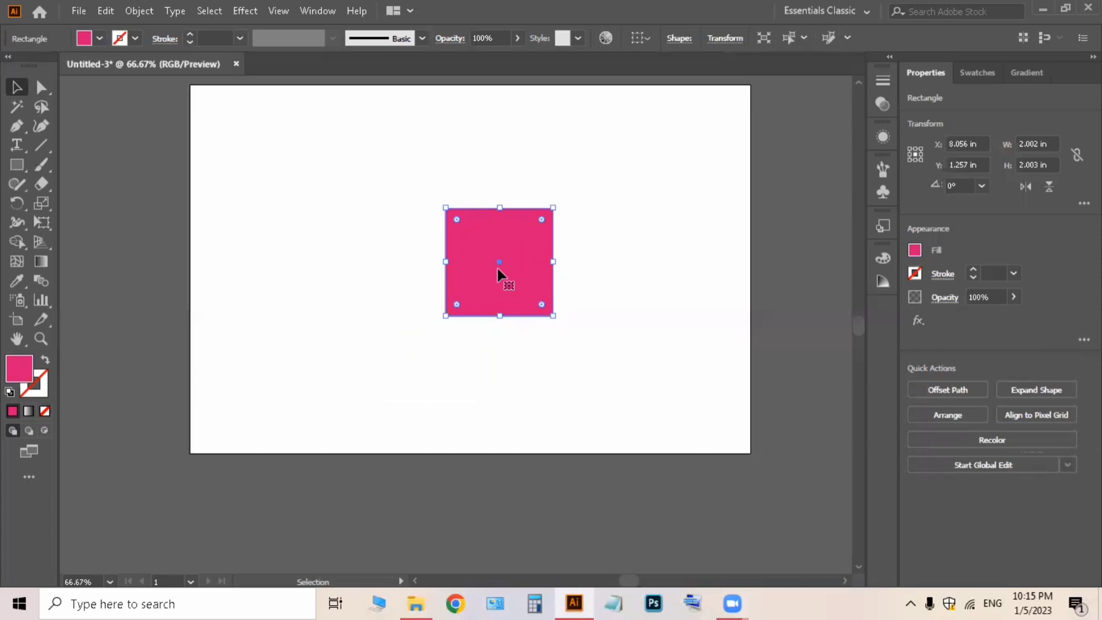
key(ctrl+shift+a)
drag(499, 260, 396, 248)
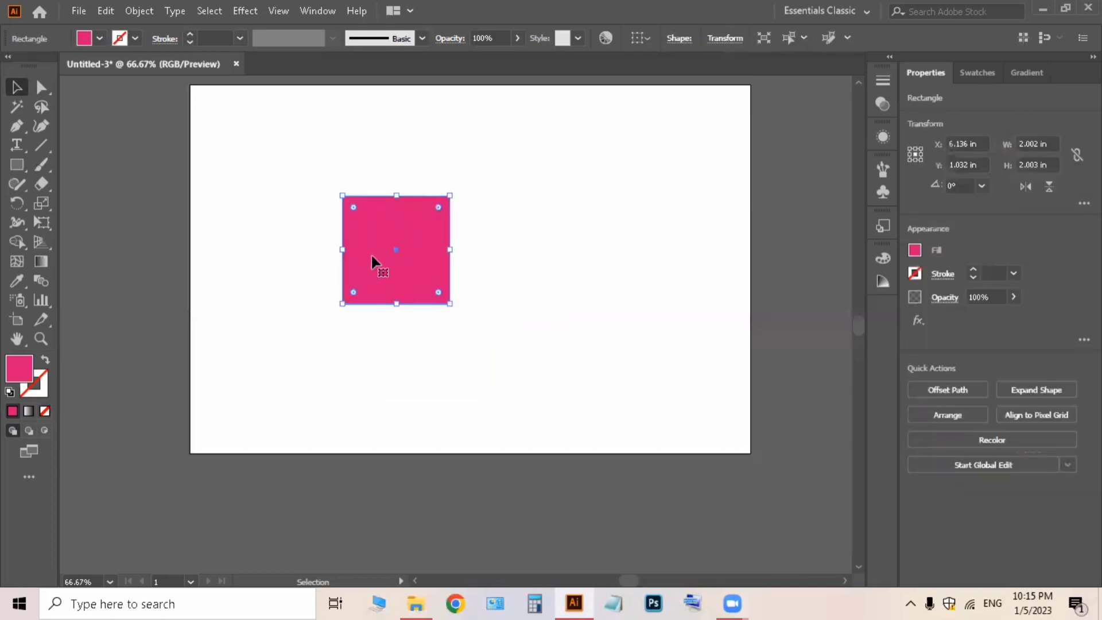
Duplicate the pink square and separate the two, placing one at about X 4.16 in, Y 1.85 in and the other near the artboard's center
key(a)
key(v)
drag(400, 252, 290, 296)
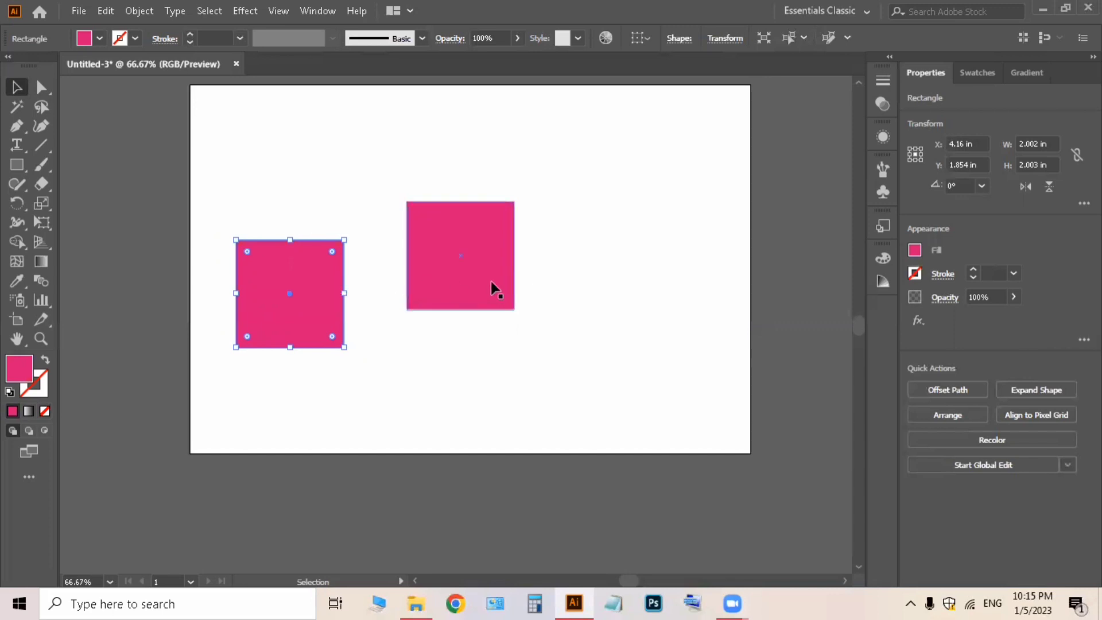
Select the pink square near the artboard's center, switching to the Direct Selection tool and back to the Selection tool
click(456, 253)
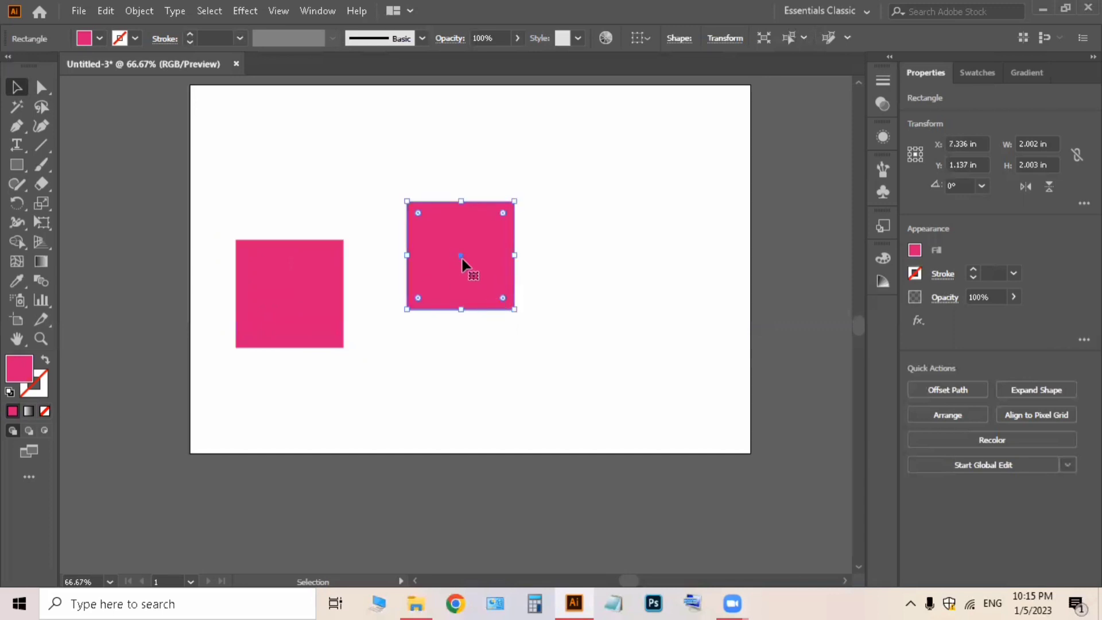
key(a)
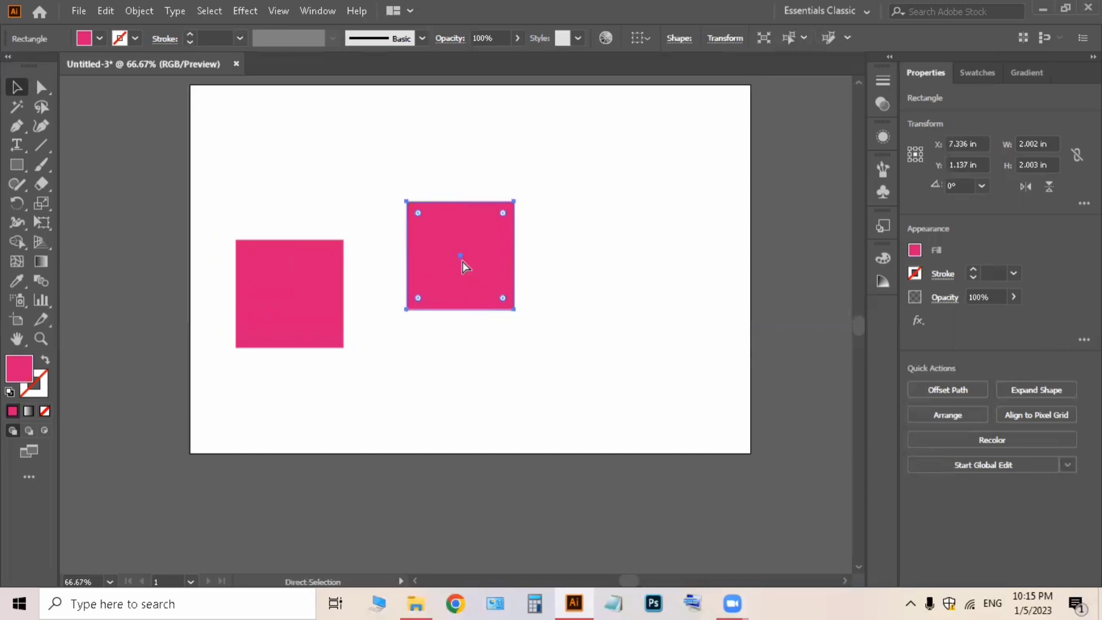
key(v)
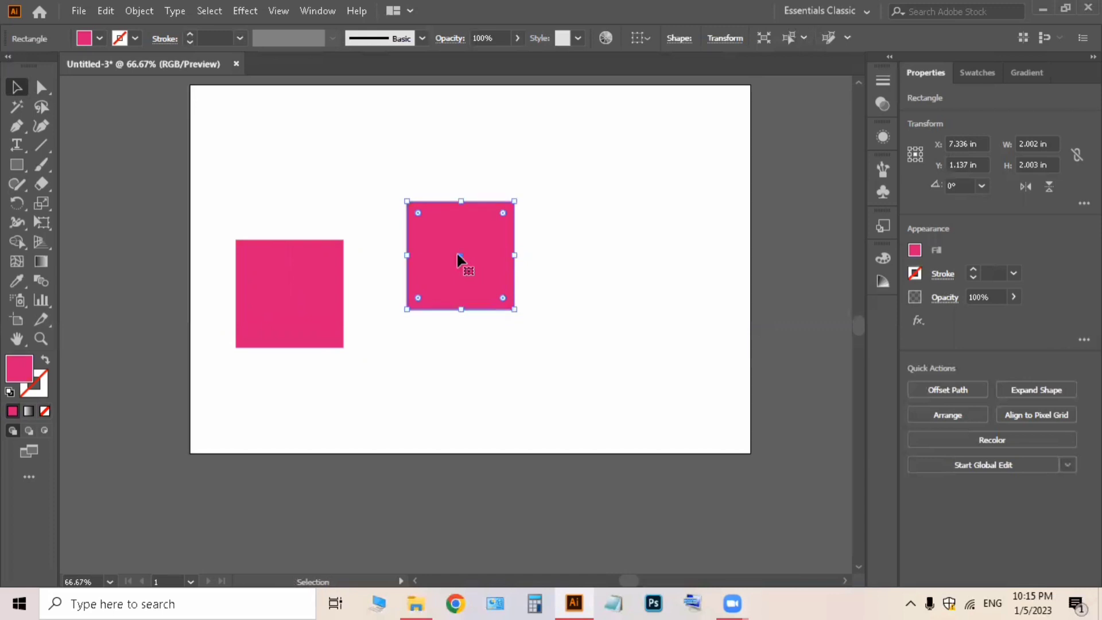